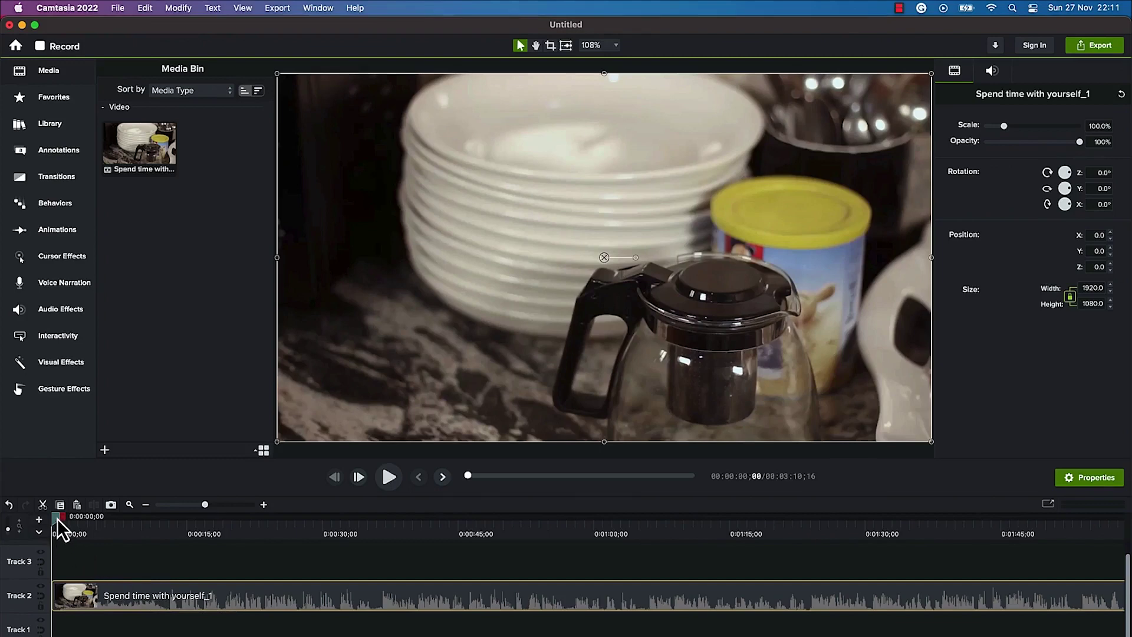
Shift the video clip to start at about 0:00:14;15 and fill the gap before it with a plain text callout on Track 3.
drag(58, 518, 186, 536)
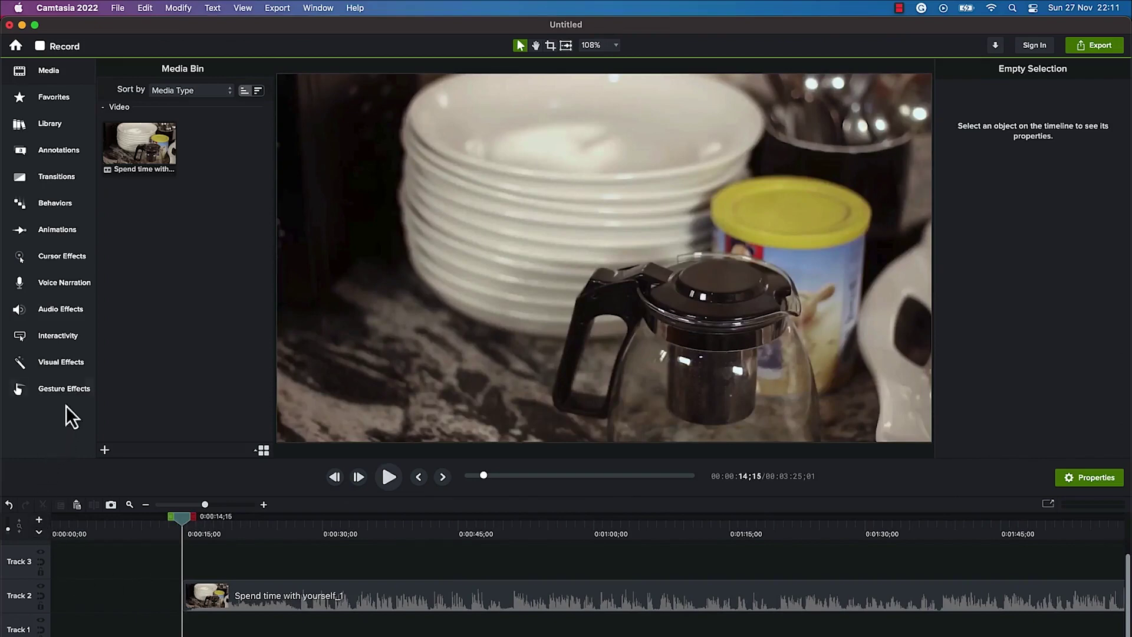
click(67, 157)
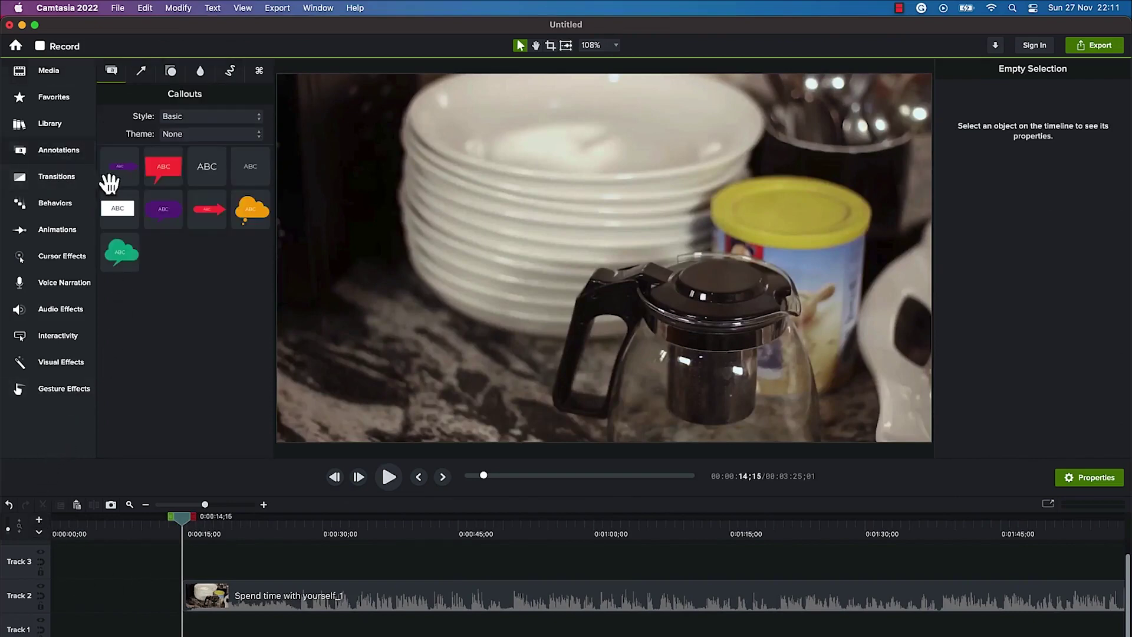
drag(206, 175, 182, 576)
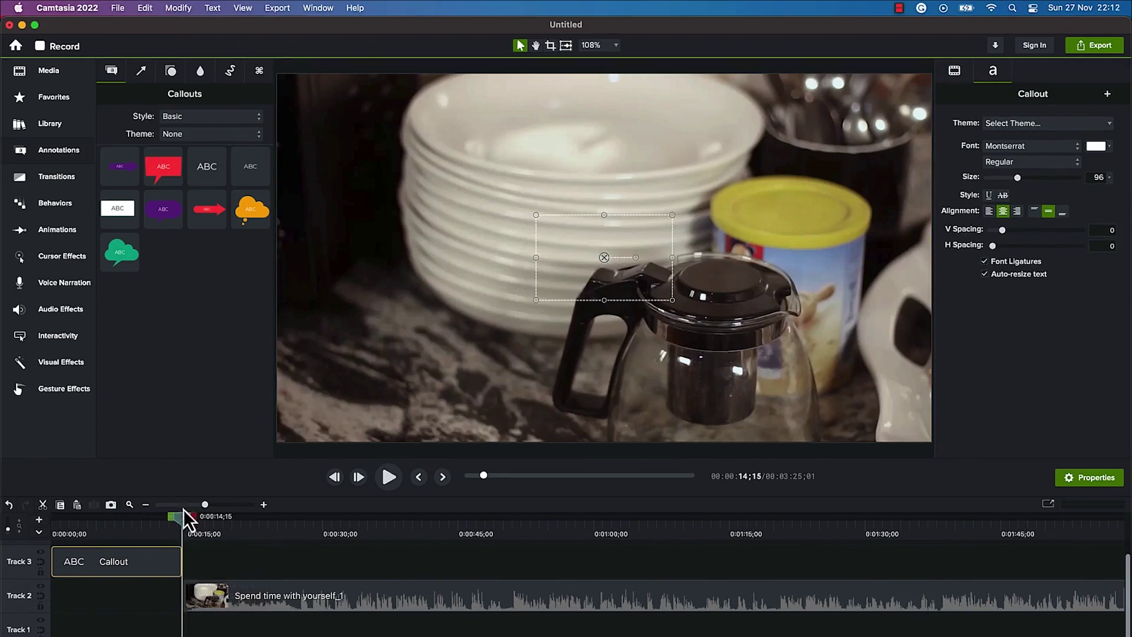
Replace the callout's text with "EPIC Mentorship" and widen its text box so the title fits on one line.
drag(181, 518, 115, 517)
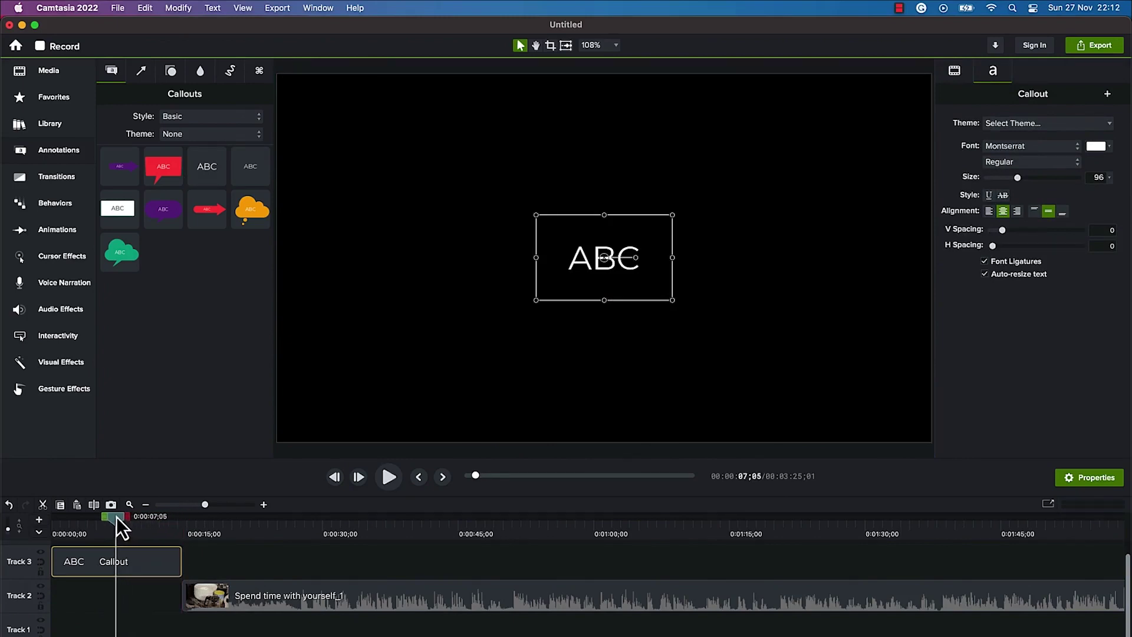
double_click(572, 266)
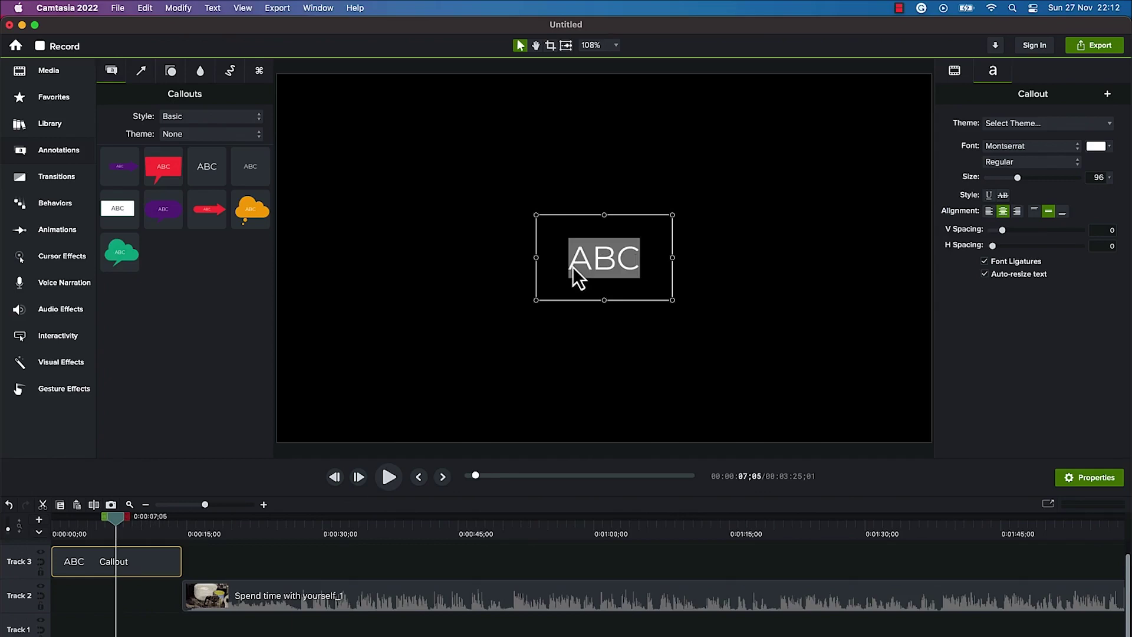
text(EPIC M)
text(entorship)
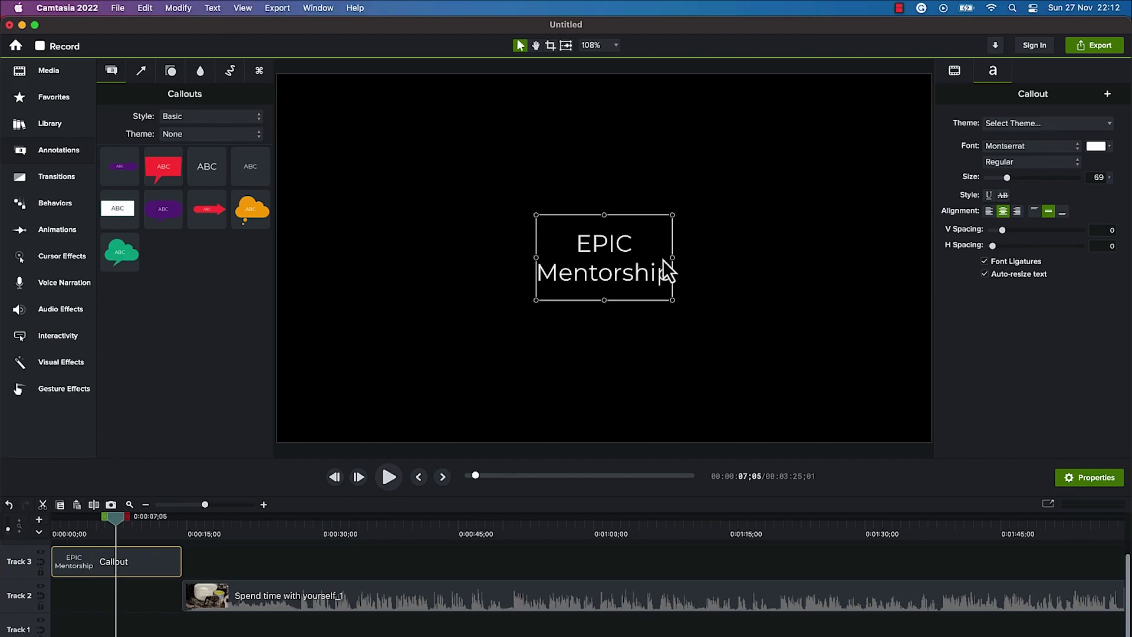
drag(673, 257, 827, 257)
drag(639, 258, 576, 258)
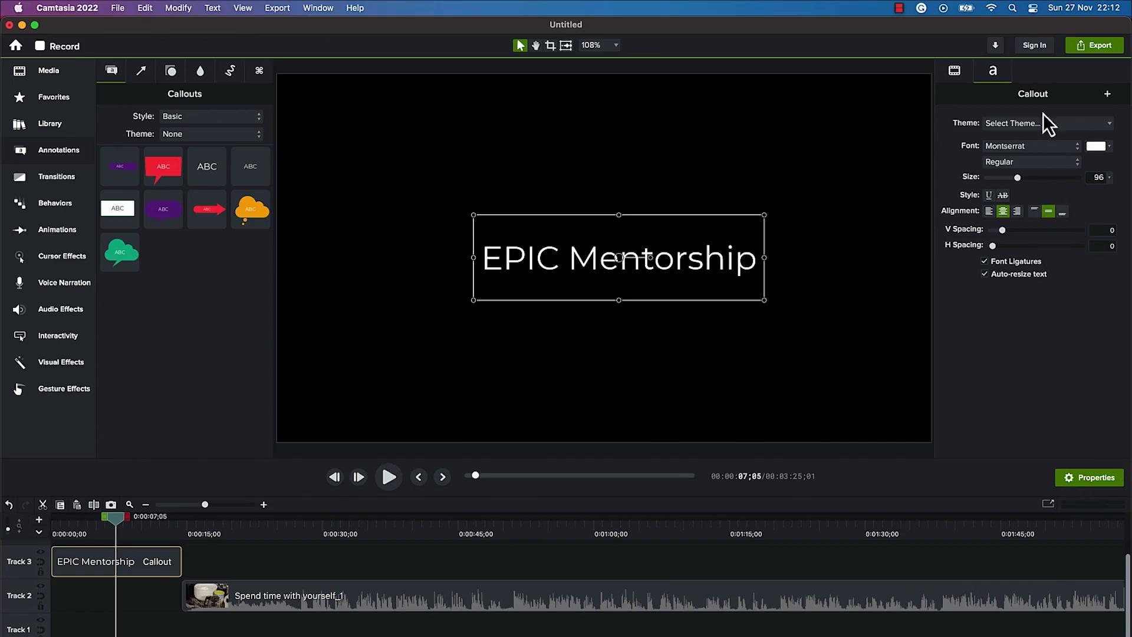
Set the title's font to American Typewriter and increase its size to 105.
click(1040, 147)
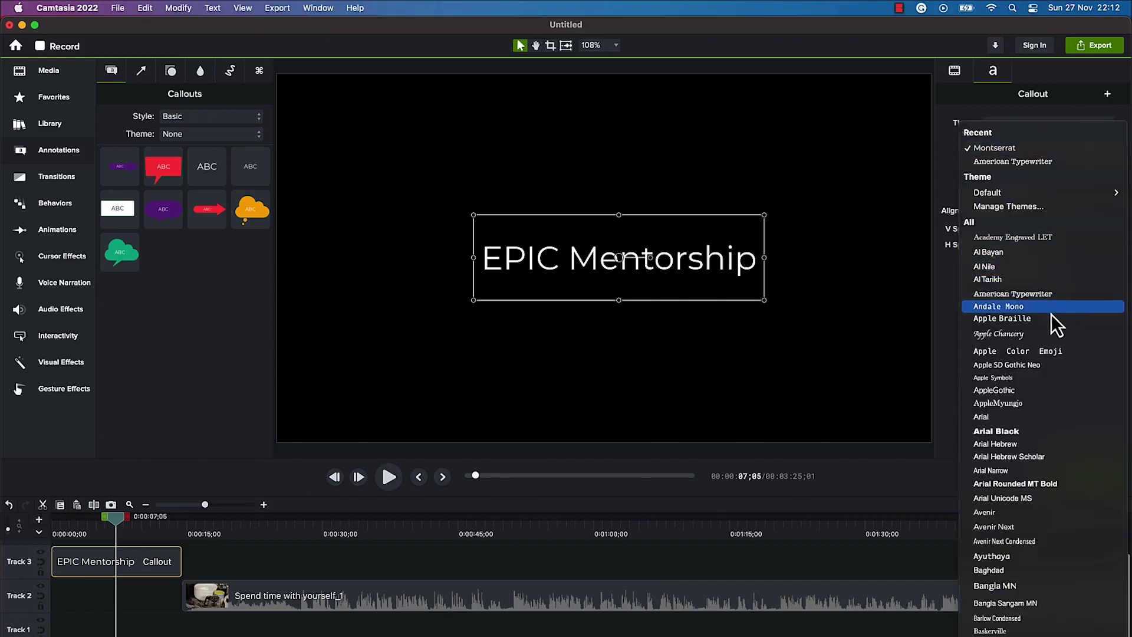
click(1045, 294)
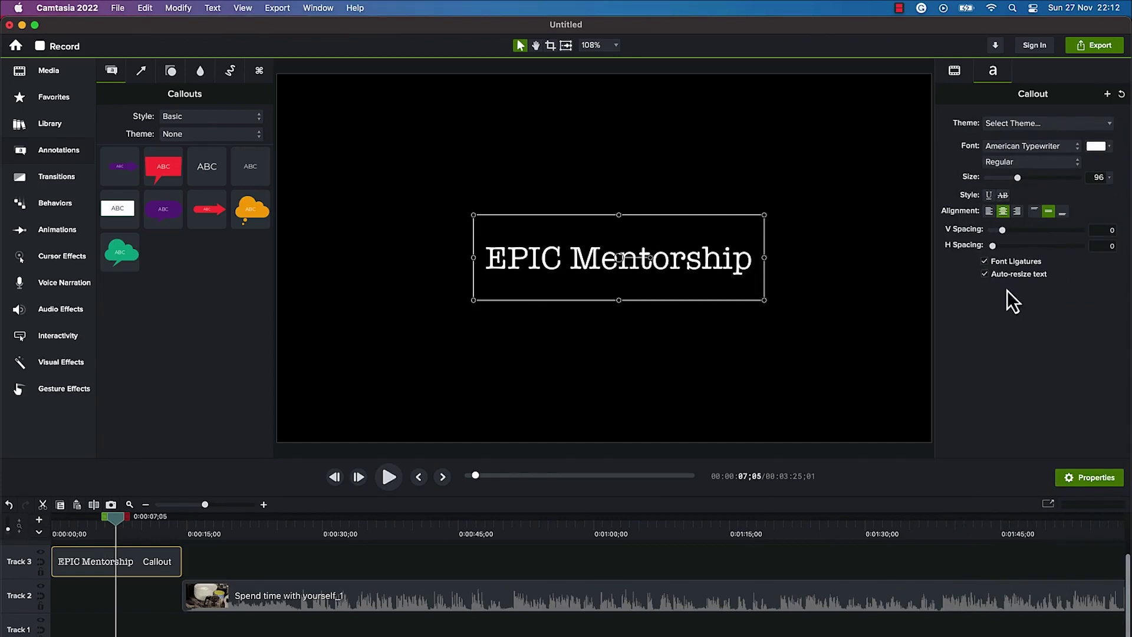
click(1096, 146)
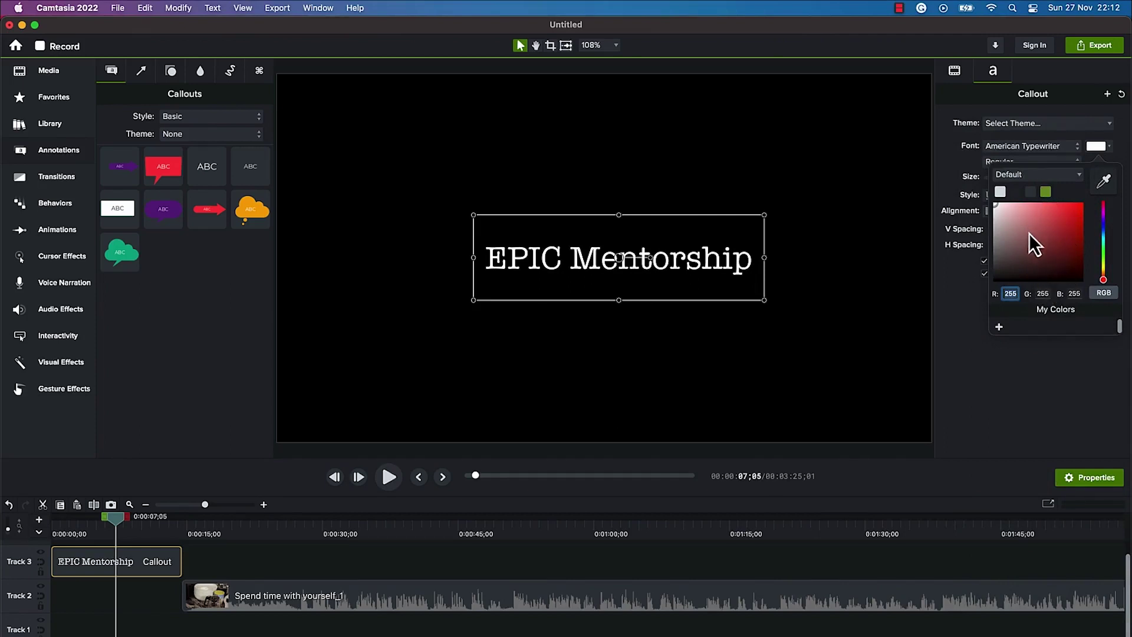
click(967, 289)
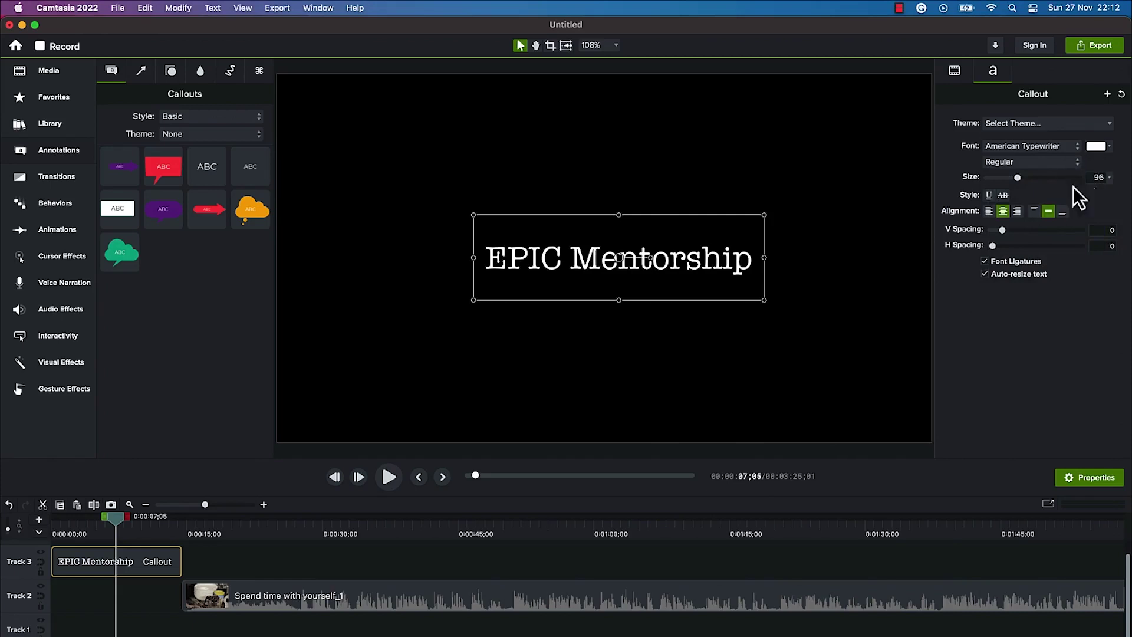
mouse_move(1017, 179)
mouse_down()
mouse_move(1032, 182)
mouse_move(1021, 179)
mouse_up()
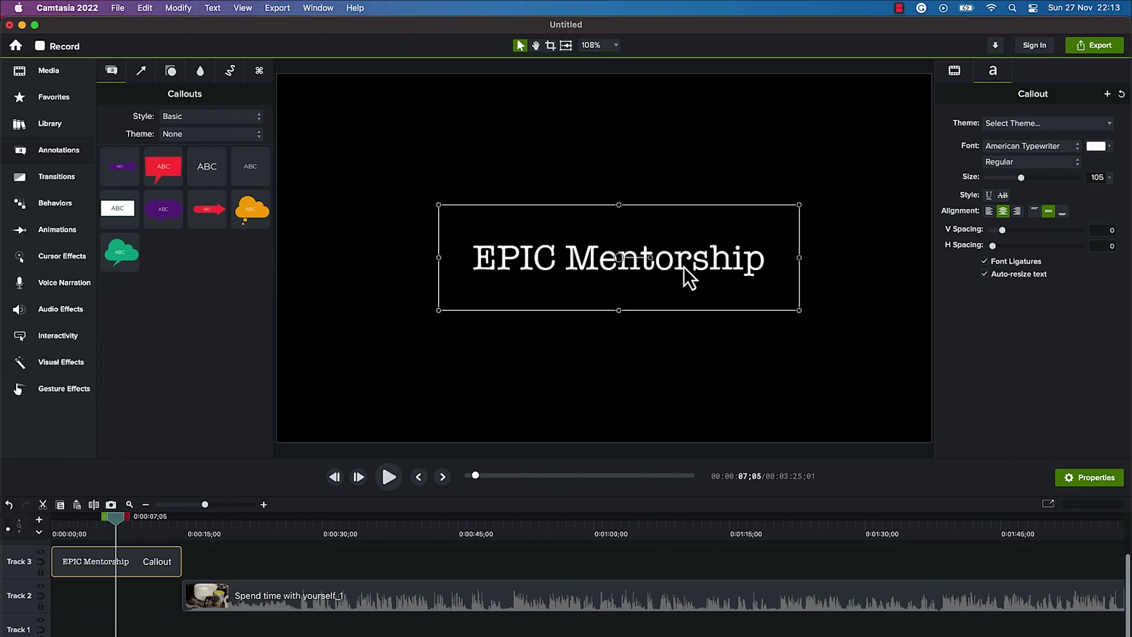
Move the title off the left edge of the canvas and add a Custom animation near the start of its clip.
click(42, 227)
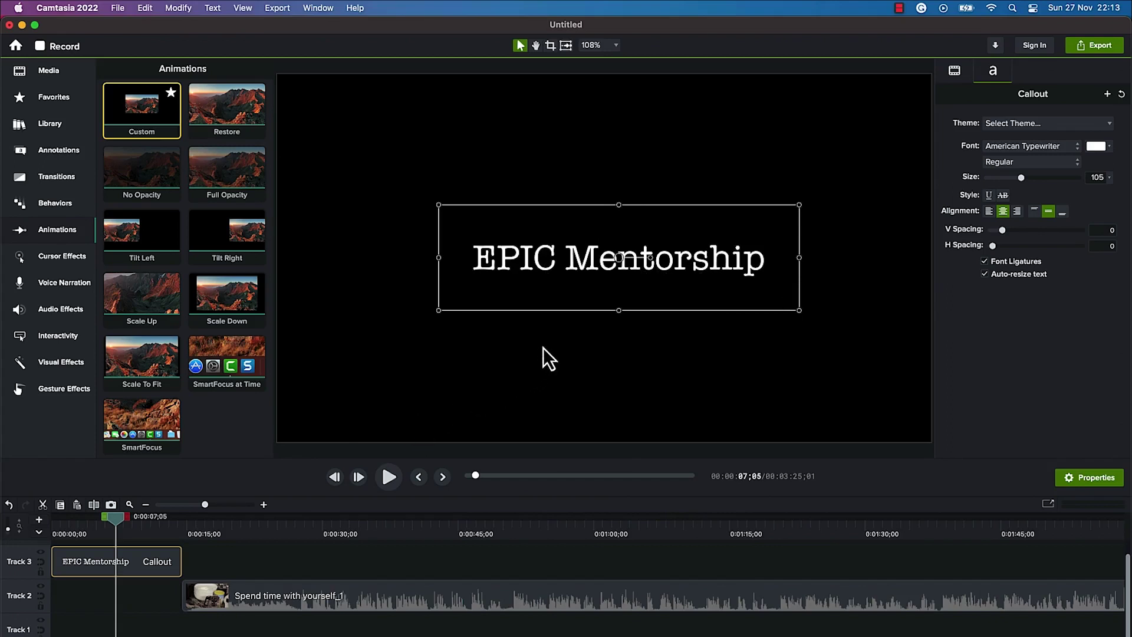
drag(649, 273, 254, 289)
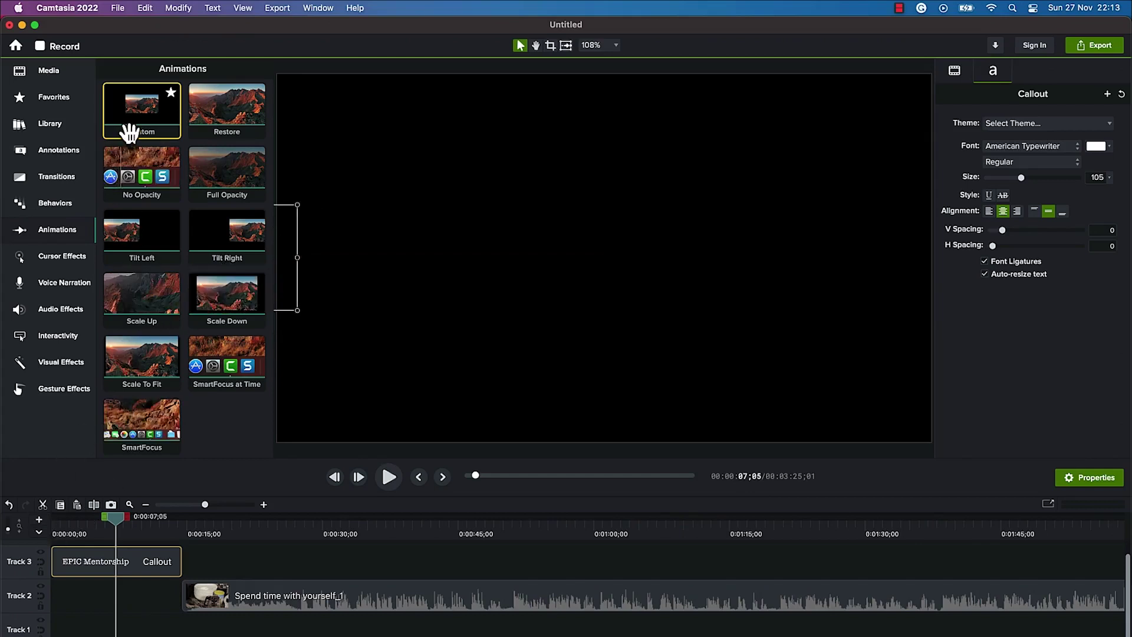
mouse_move(139, 142)
mouse_down()
mouse_move(152, 286)
mouse_move(82, 573)
mouse_up()
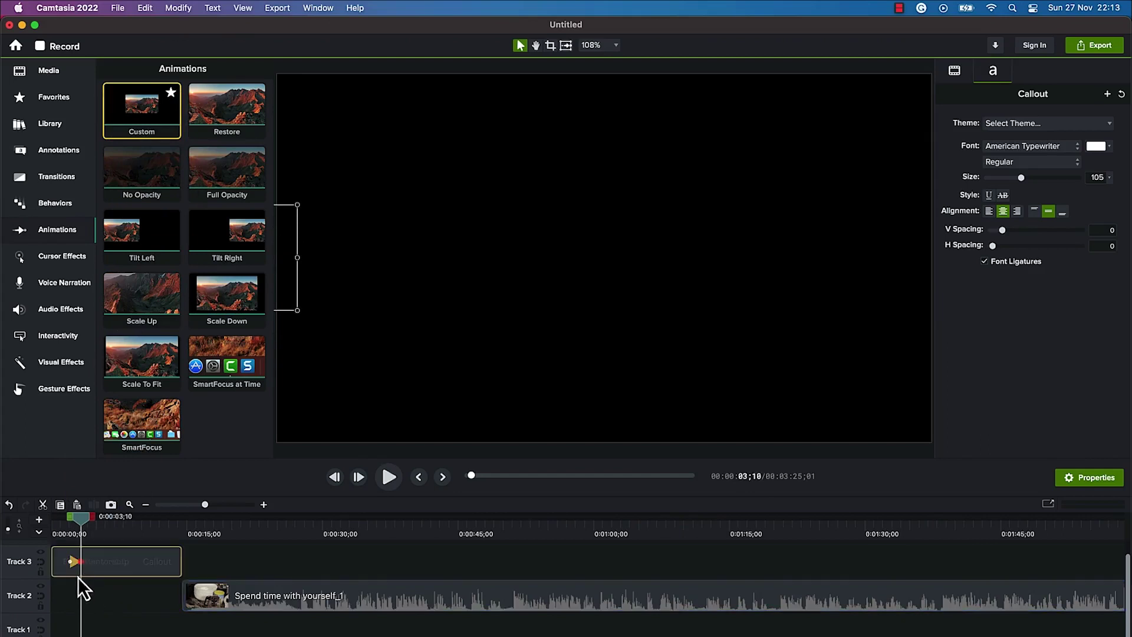
Retime the title's Custom animation to run from about 1 second to about 0:00:04;18.
drag(82, 521, 71, 500)
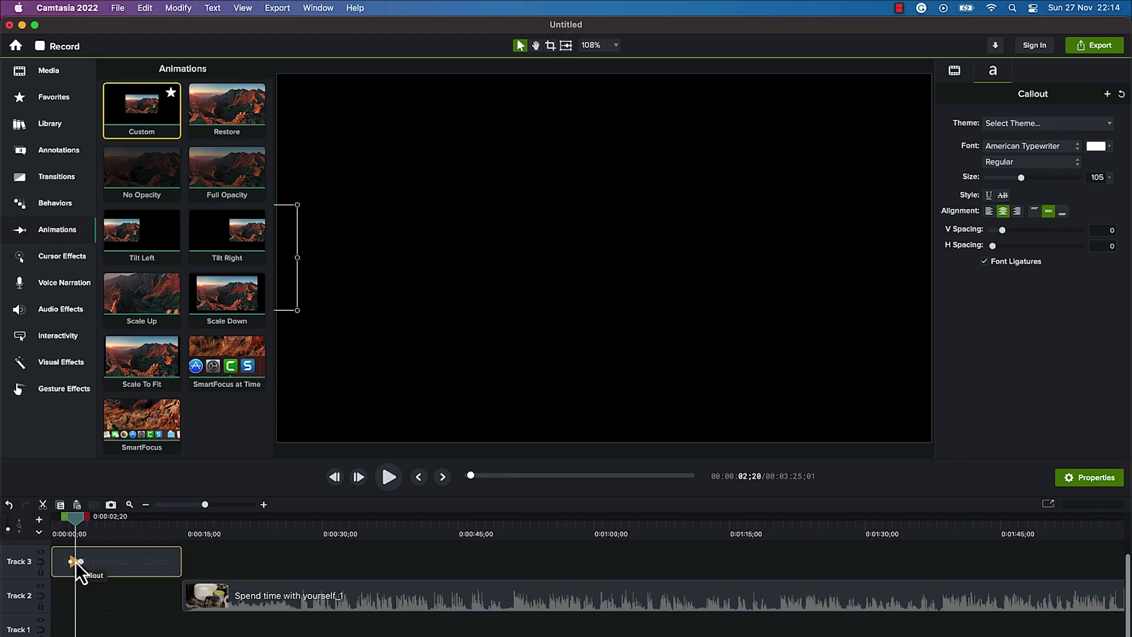
click(67, 524)
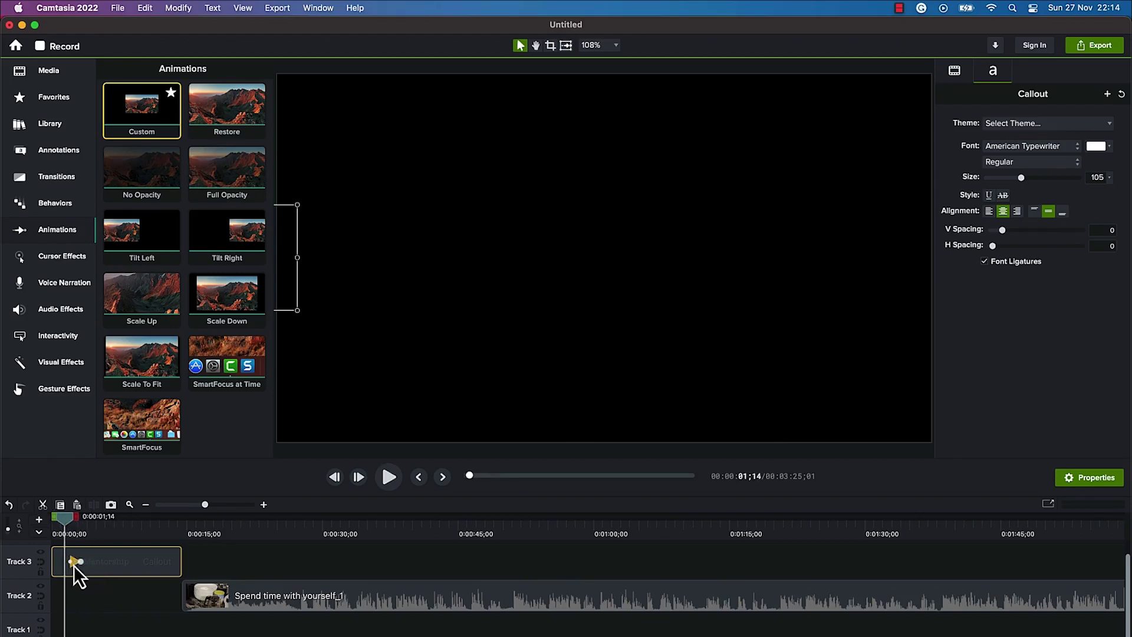
drag(75, 563, 80, 568)
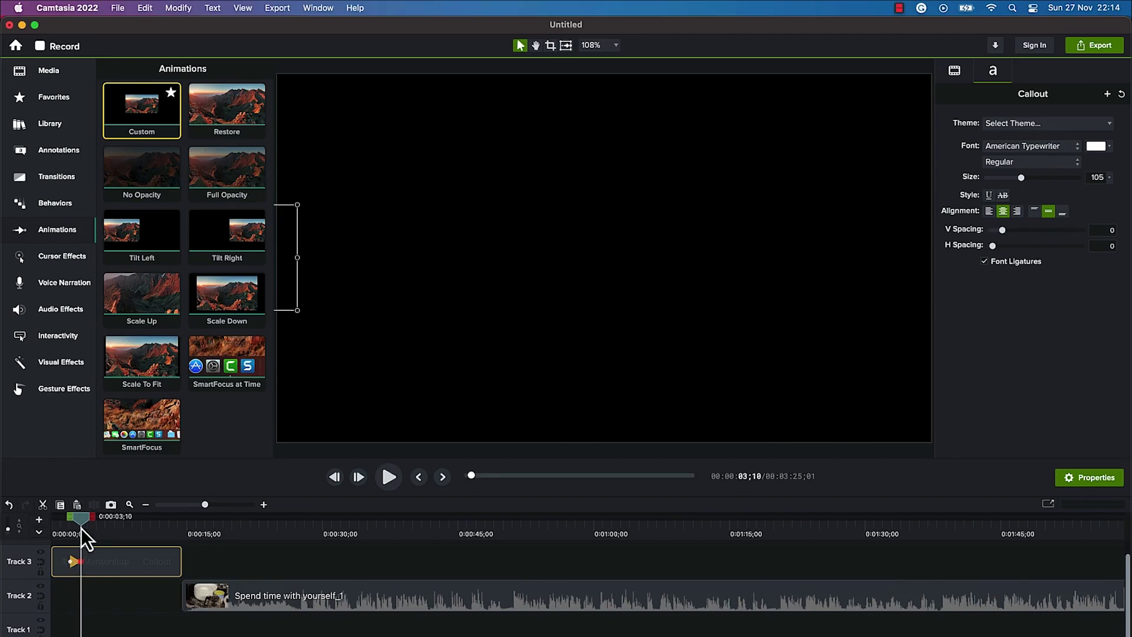
drag(86, 517, 75, 517)
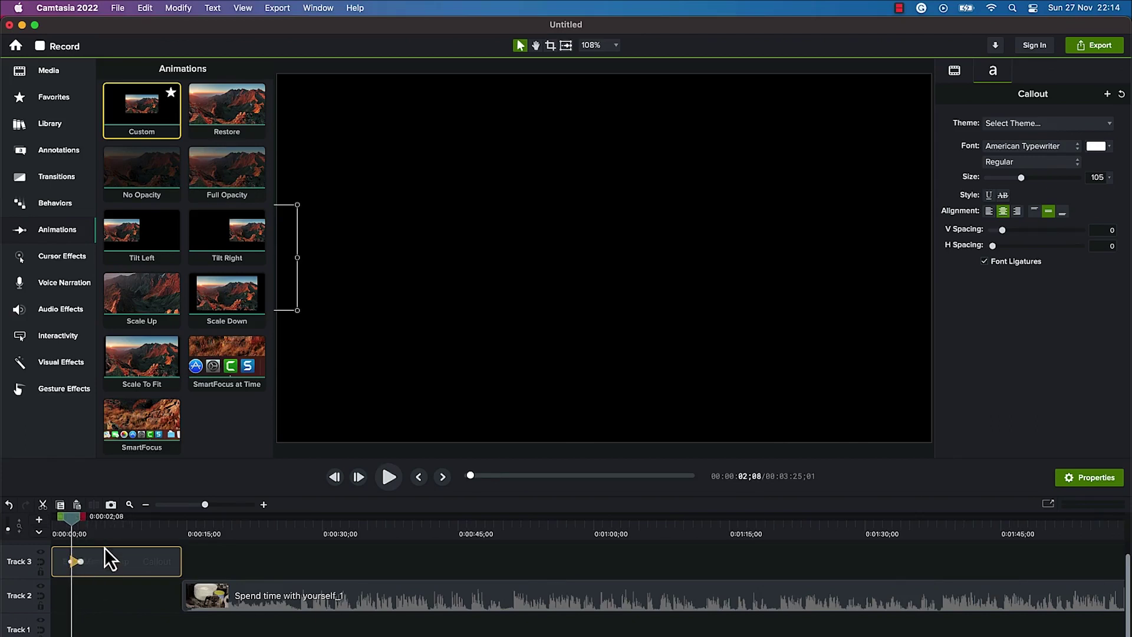
drag(83, 561, 142, 563)
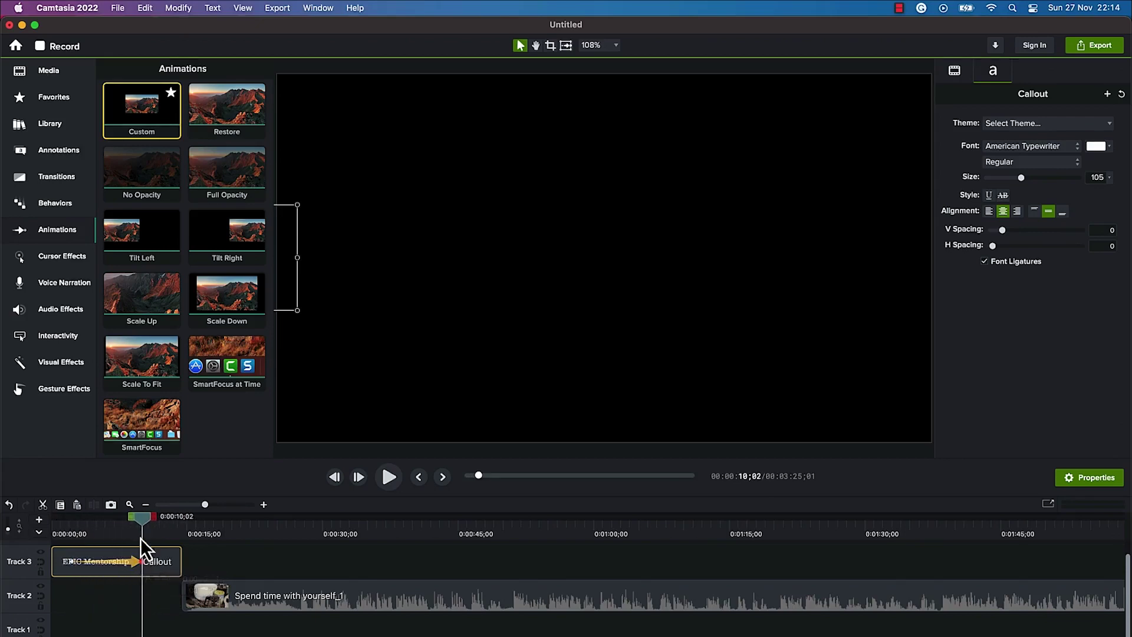
mouse_move(140, 522)
mouse_down()
mouse_move(69, 535)
mouse_move(135, 521)
mouse_move(76, 517)
mouse_move(165, 503)
mouse_move(74, 508)
mouse_move(144, 500)
mouse_move(133, 501)
mouse_up()
mouse_move(74, 563)
mouse_down()
mouse_move(113, 553)
mouse_move(73, 564)
mouse_move(123, 568)
mouse_move(88, 568)
mouse_up()
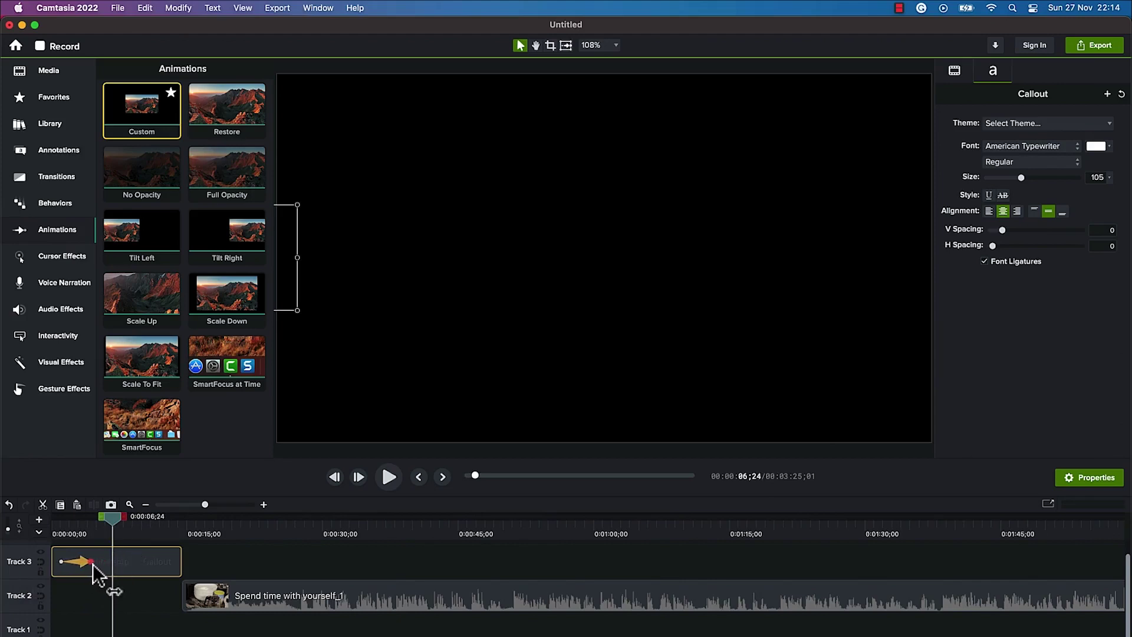
At 0:00:05;18, after the animation's end, move the off-canvas title to about the middle of the canvas.
mouse_move(120, 519)
mouse_down()
mouse_move(65, 519)
mouse_move(104, 514)
mouse_up()
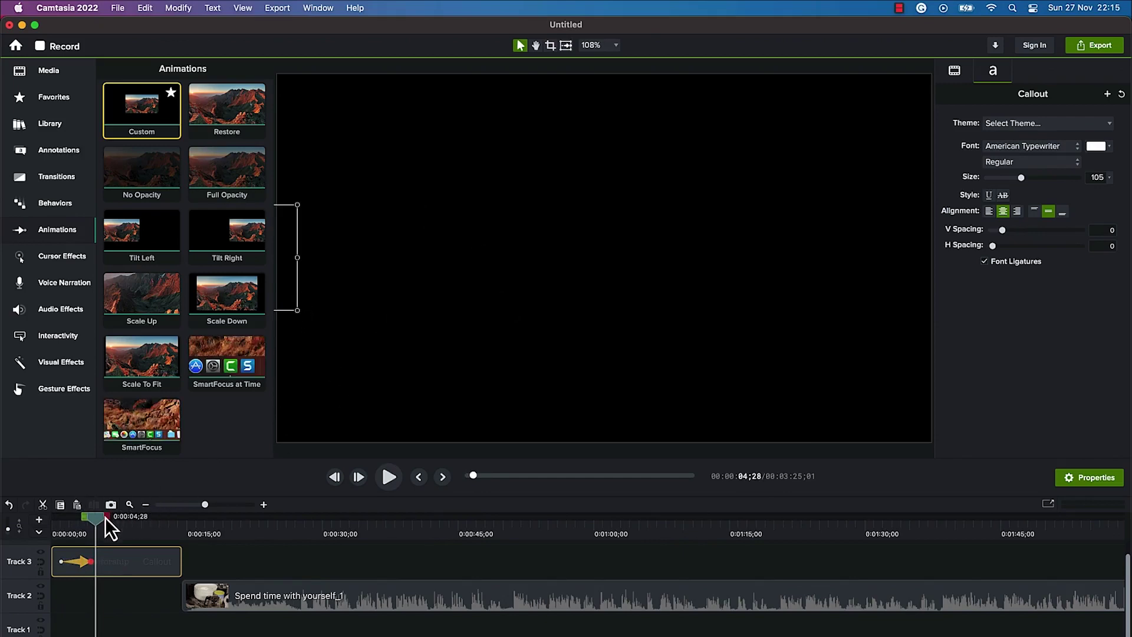
mouse_move(91, 524)
mouse_down()
mouse_move(53, 529)
mouse_move(97, 526)
mouse_up()
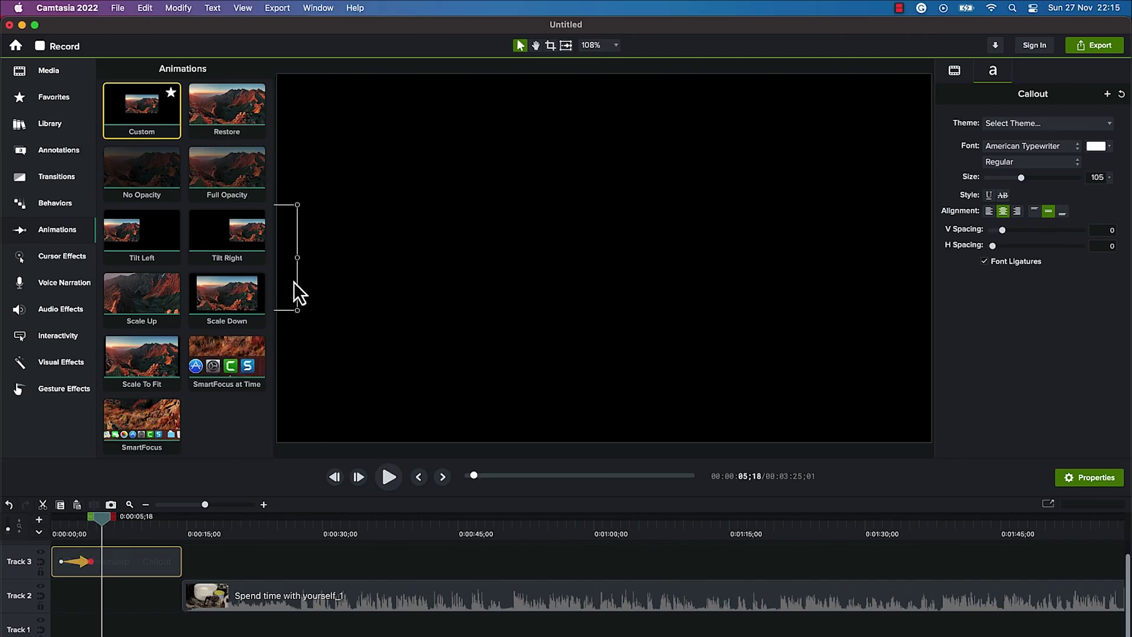
drag(289, 278, 752, 271)
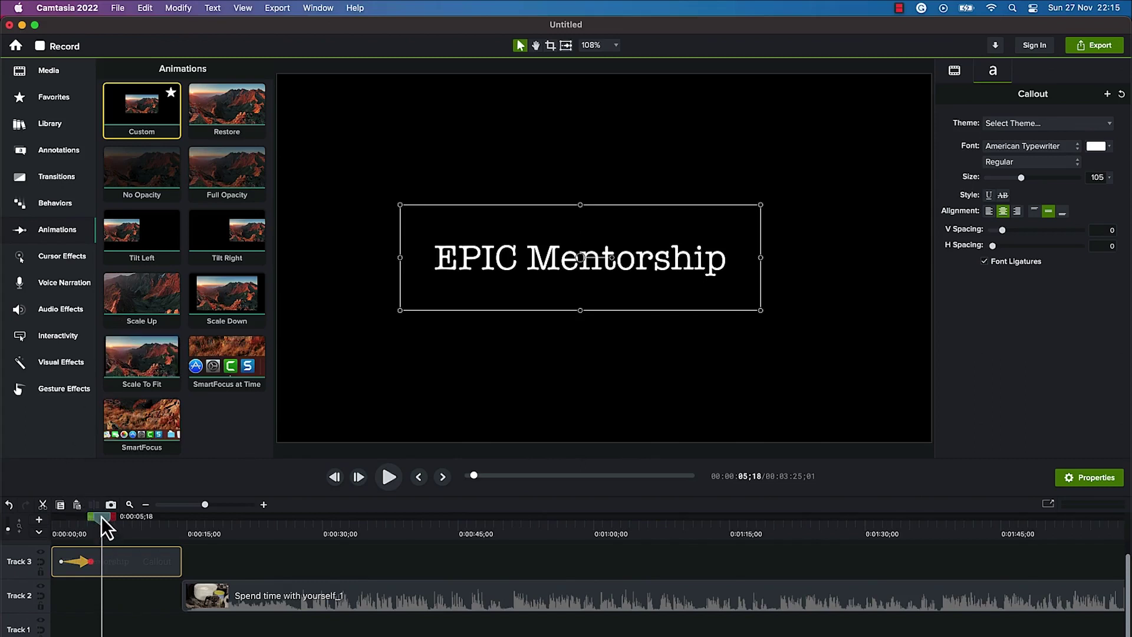
Play back the title's slide-in animation from the start of the timeline.
drag(103, 527, 43, 525)
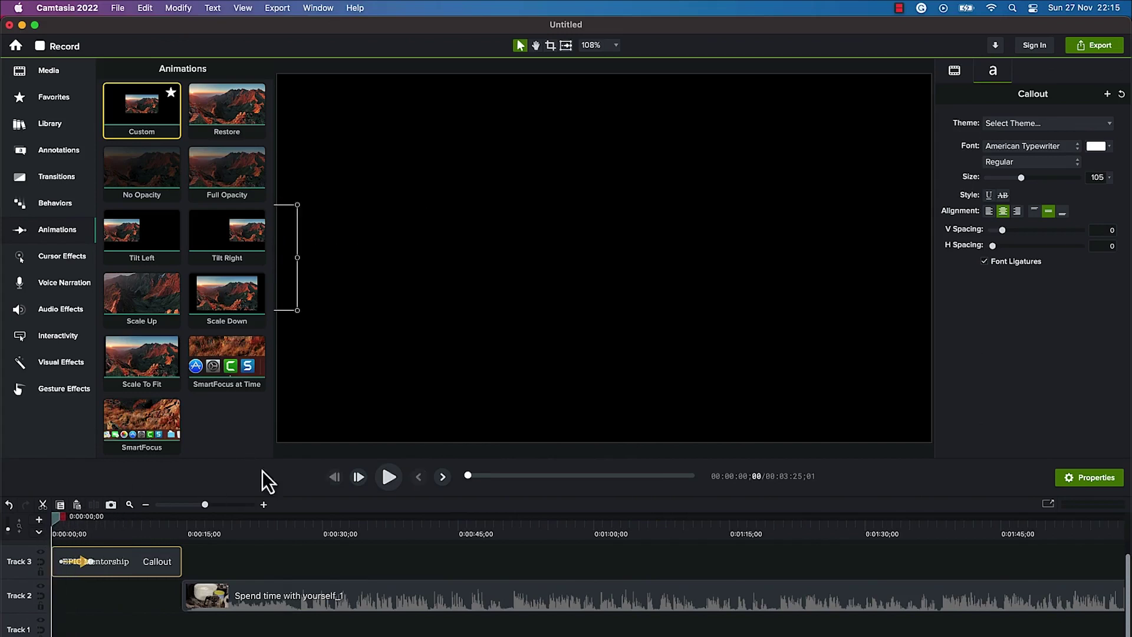
click(386, 479)
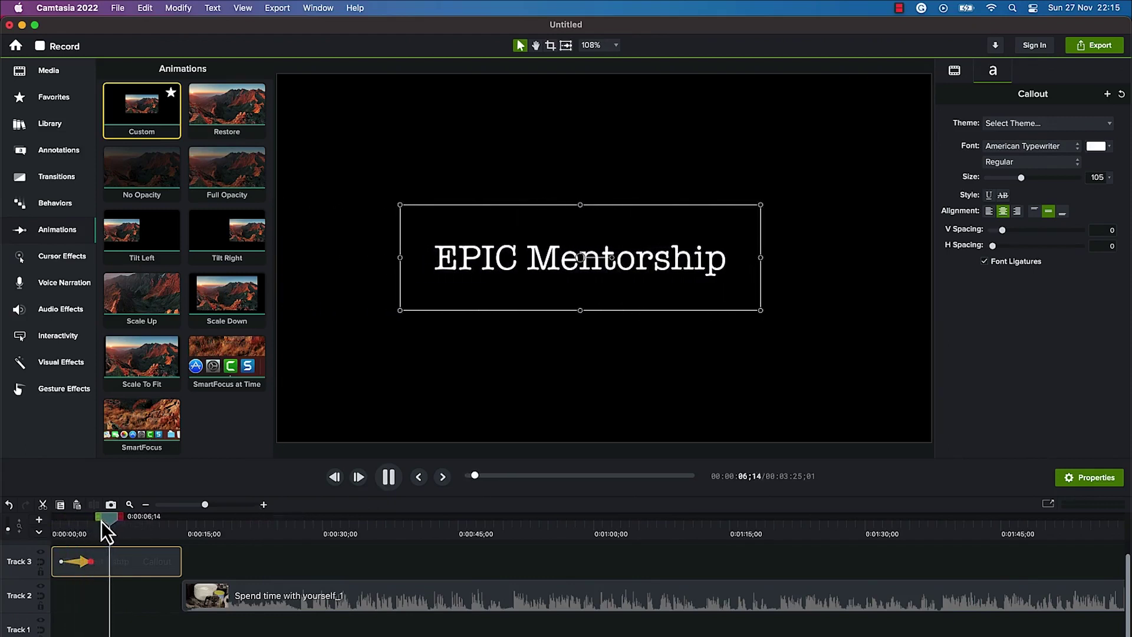
drag(111, 523, 51, 521)
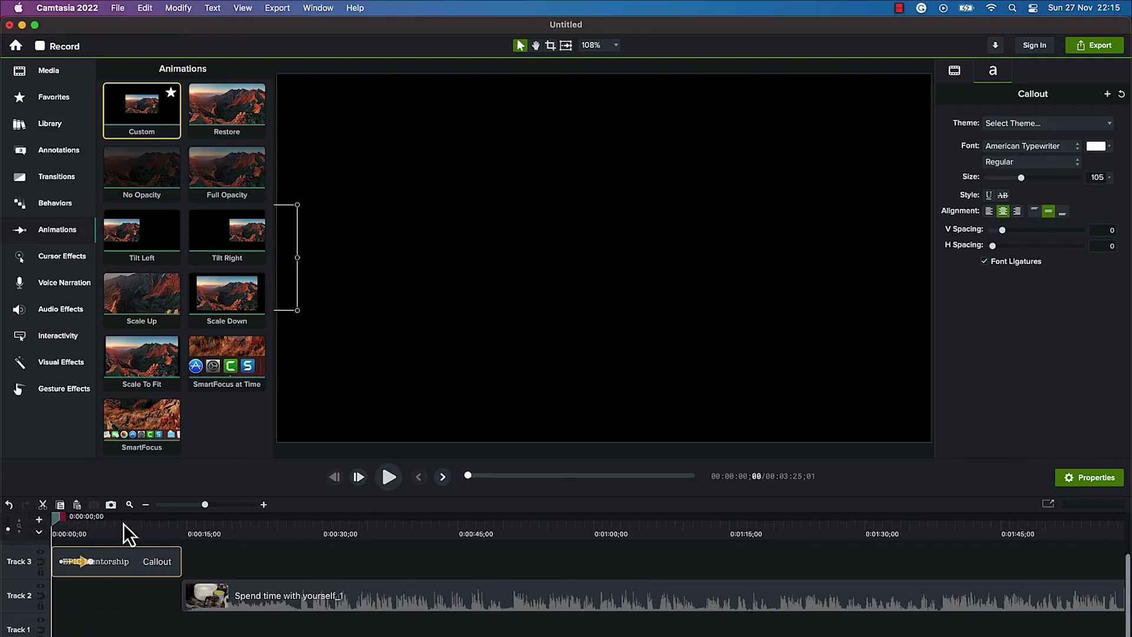
click(387, 478)
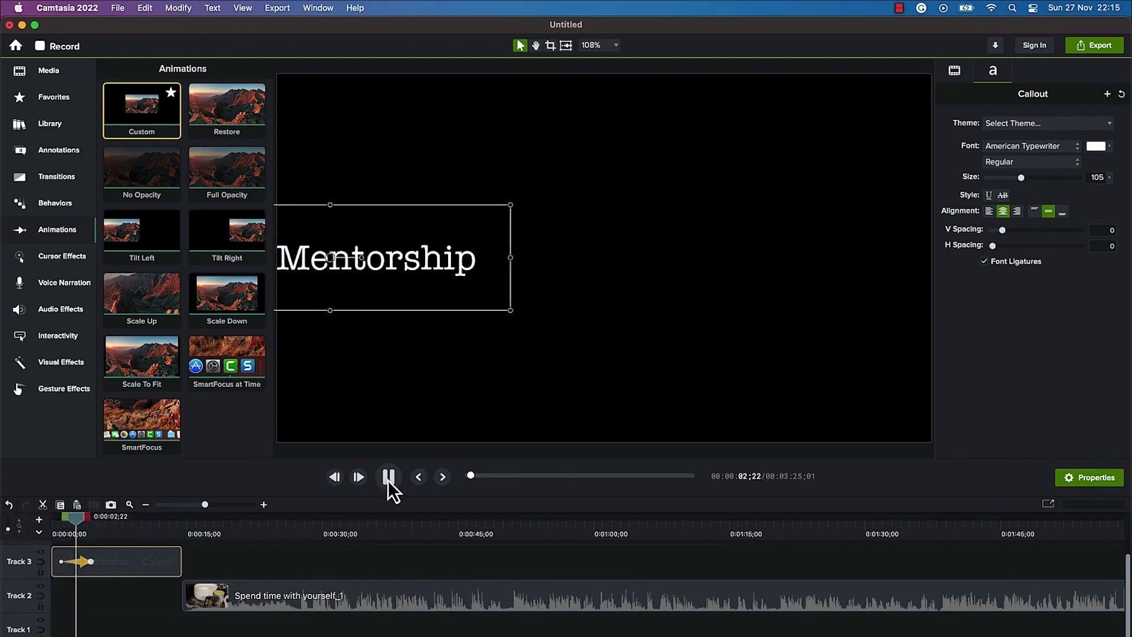
click(390, 479)
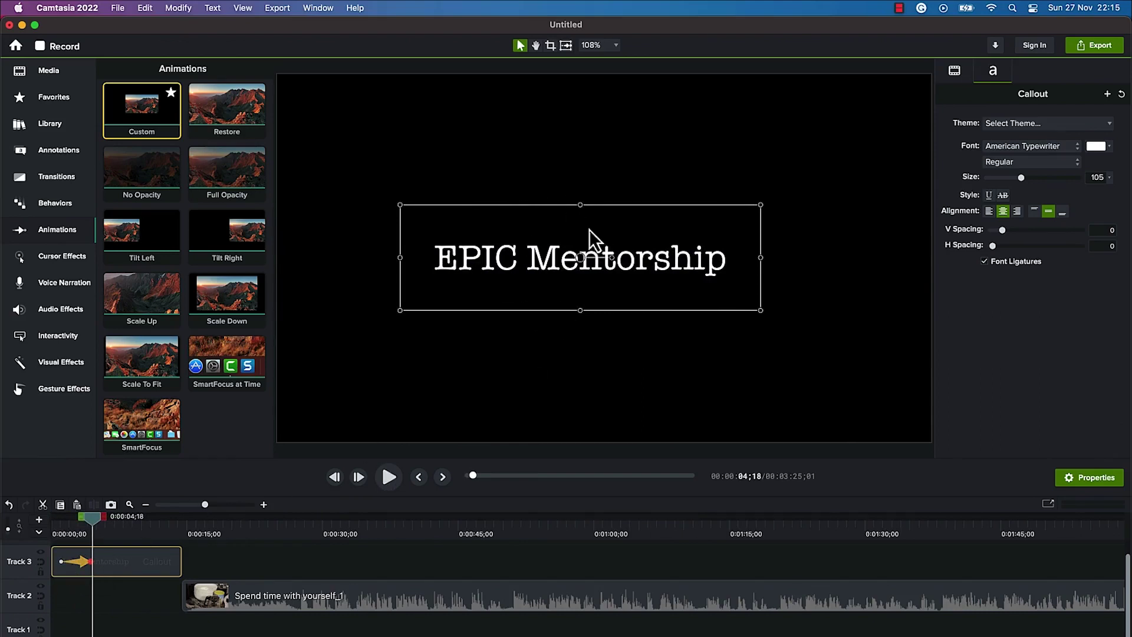
Shorten the slide-in animation so it ends at about 0:00:02;25, and preview it from near the start.
mouse_move(62, 561)
mouse_down()
mouse_move(80, 558)
mouse_move(67, 564)
mouse_up()
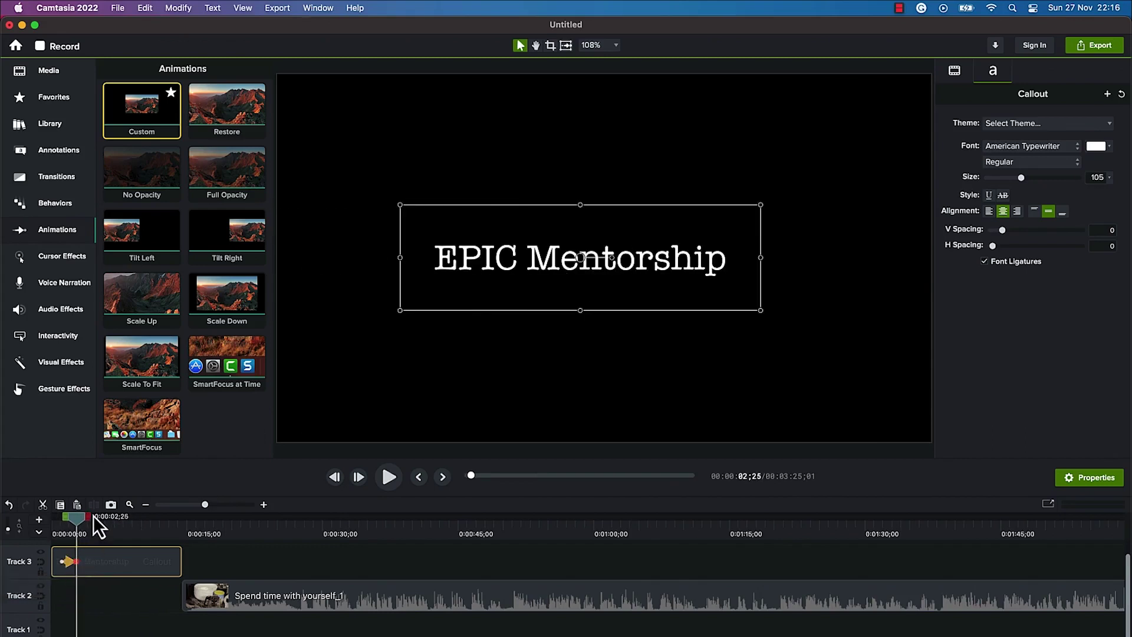
drag(79, 519, 58, 519)
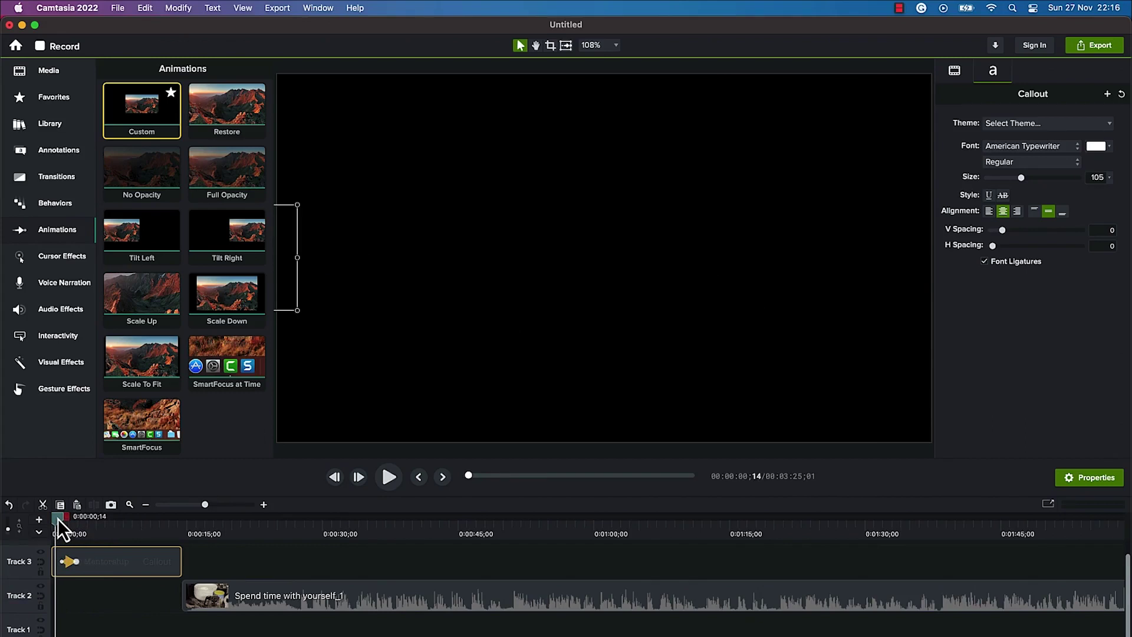
key(space)
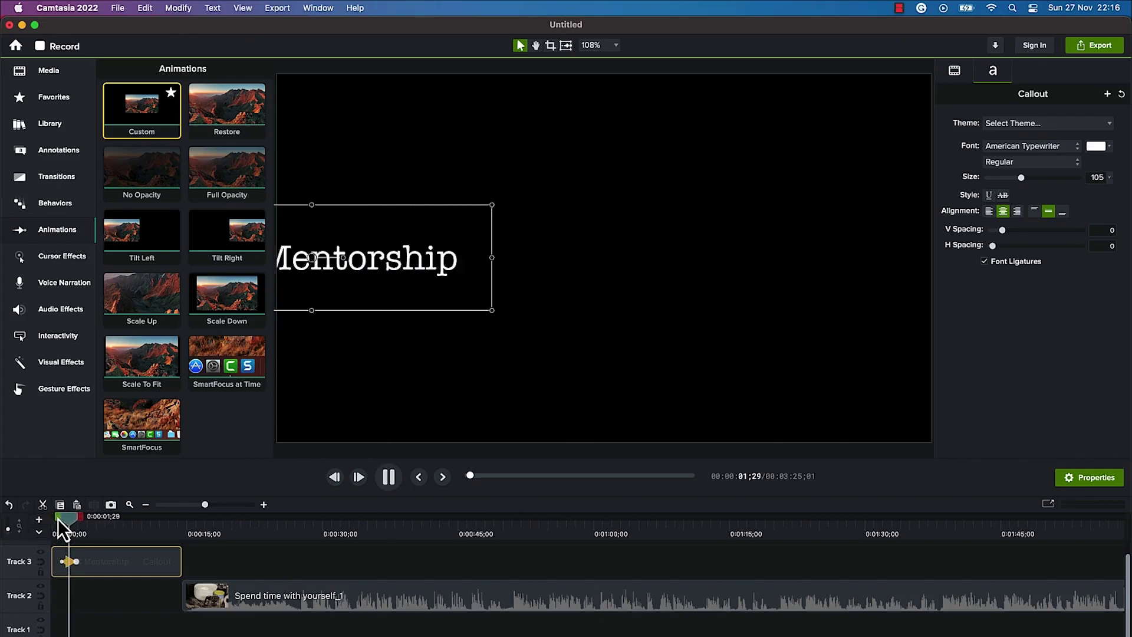
key(space)
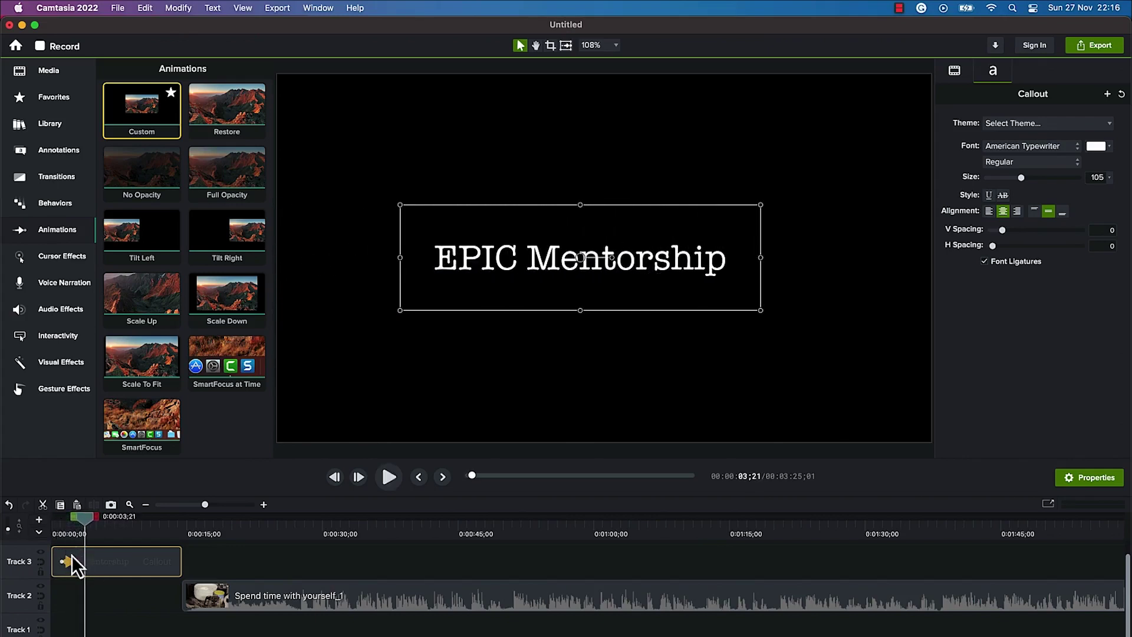
Add a second Custom animation near the end of the title clip, ending at about 0:00:10;08.
drag(88, 518, 137, 525)
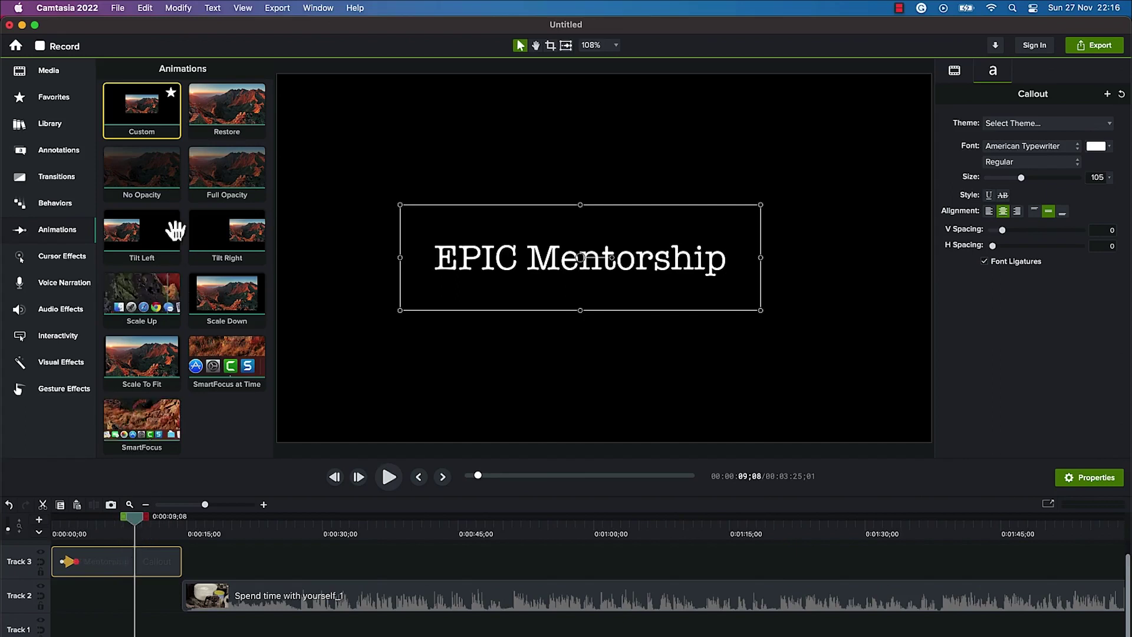
mouse_move(148, 113)
mouse_down()
mouse_move(172, 200)
mouse_move(198, 476)
mouse_move(159, 519)
mouse_move(135, 560)
mouse_move(146, 567)
mouse_up()
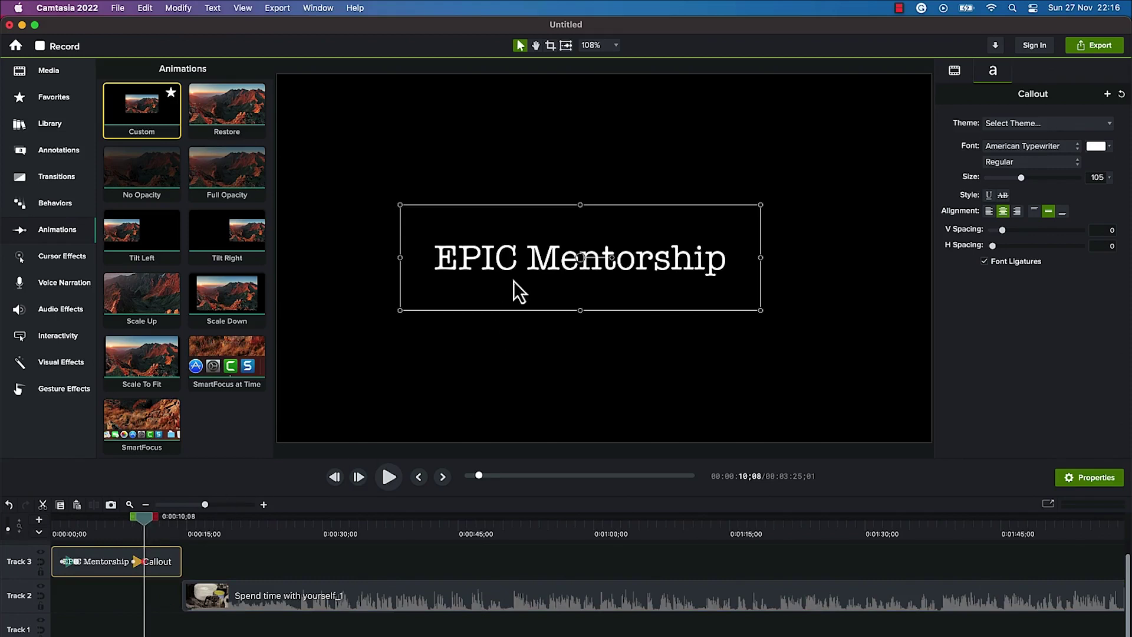
At 0:00:10;08, move the title off the canvas's right edge and play back its animations from the timeline's start.
drag(495, 280, 926, 263)
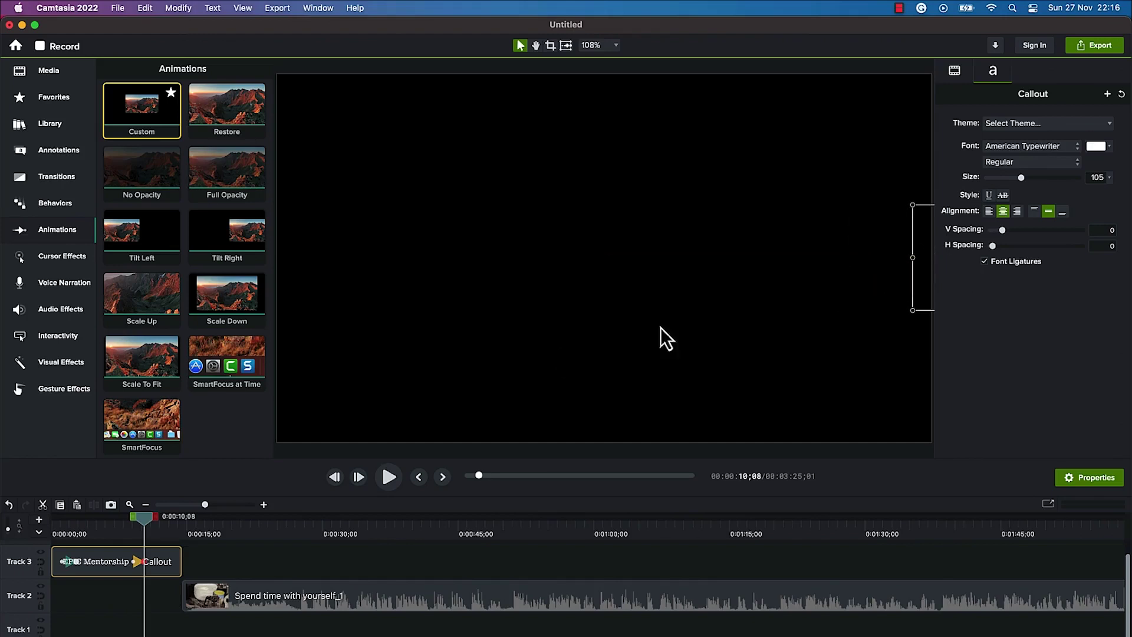
drag(146, 519, 46, 523)
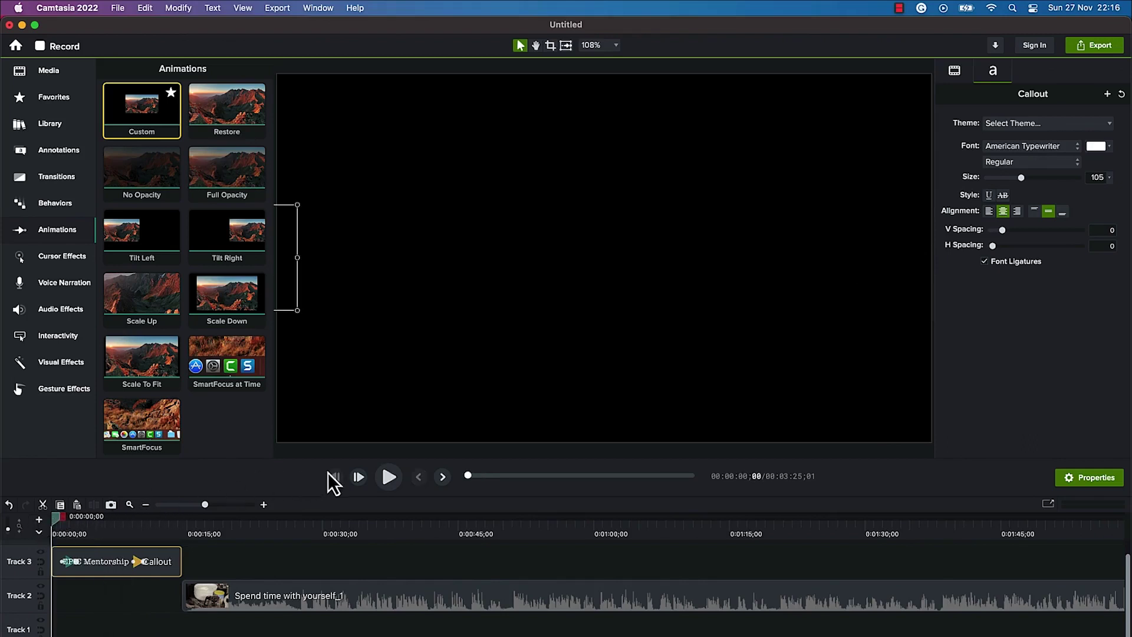
click(389, 485)
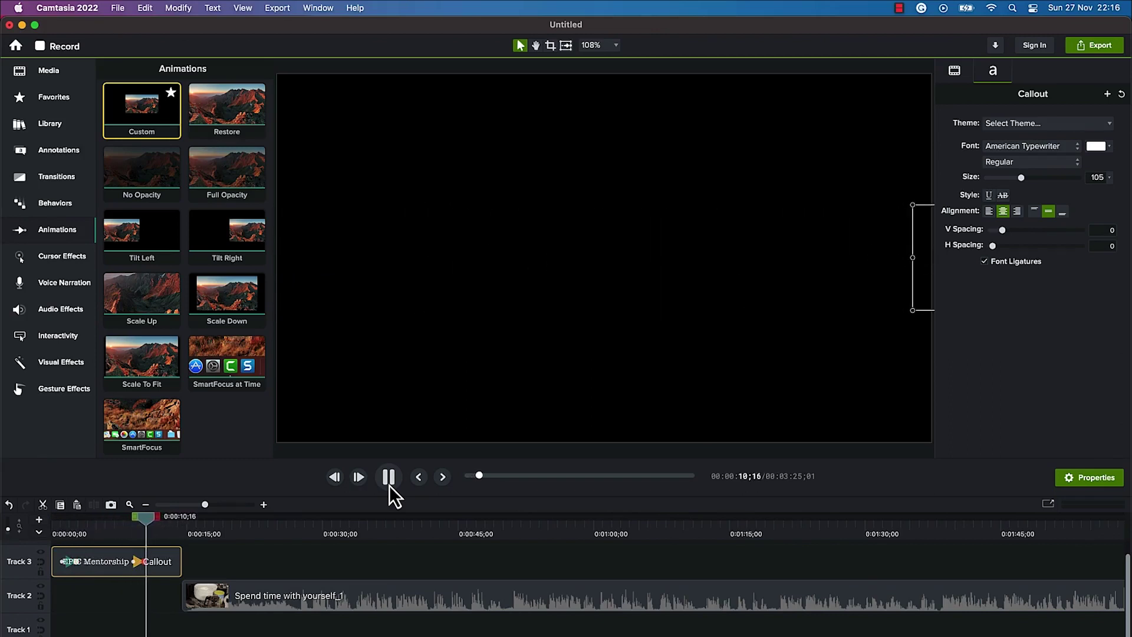
click(289, 557)
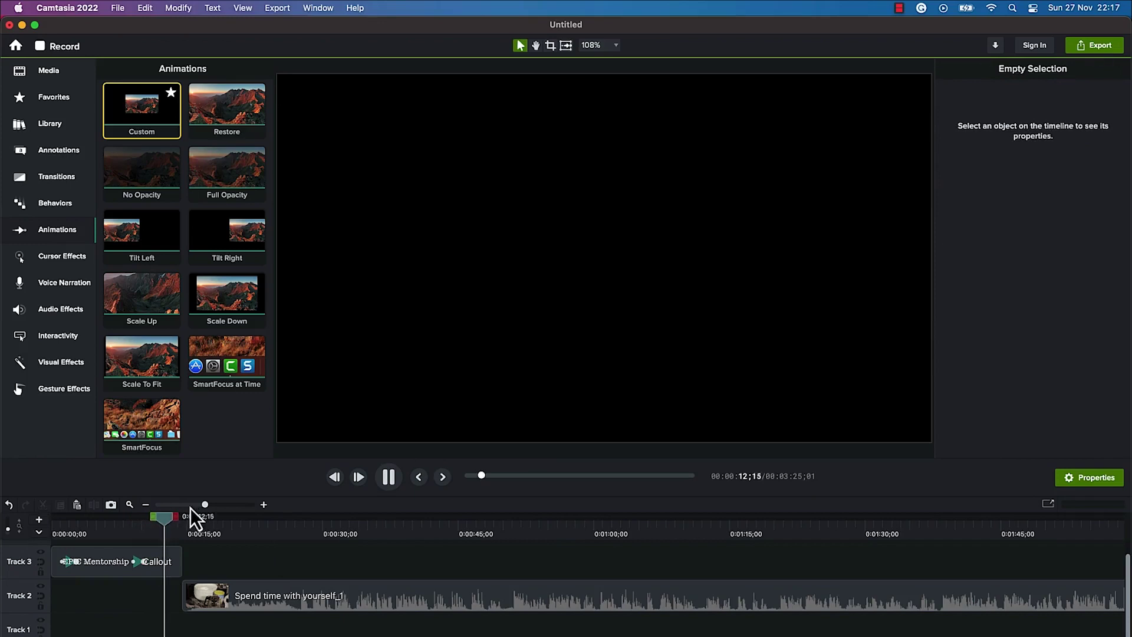
Move the title's second animation earlier, to just after the first one, and preview it from 0:00:00;16.
drag(171, 516, 59, 529)
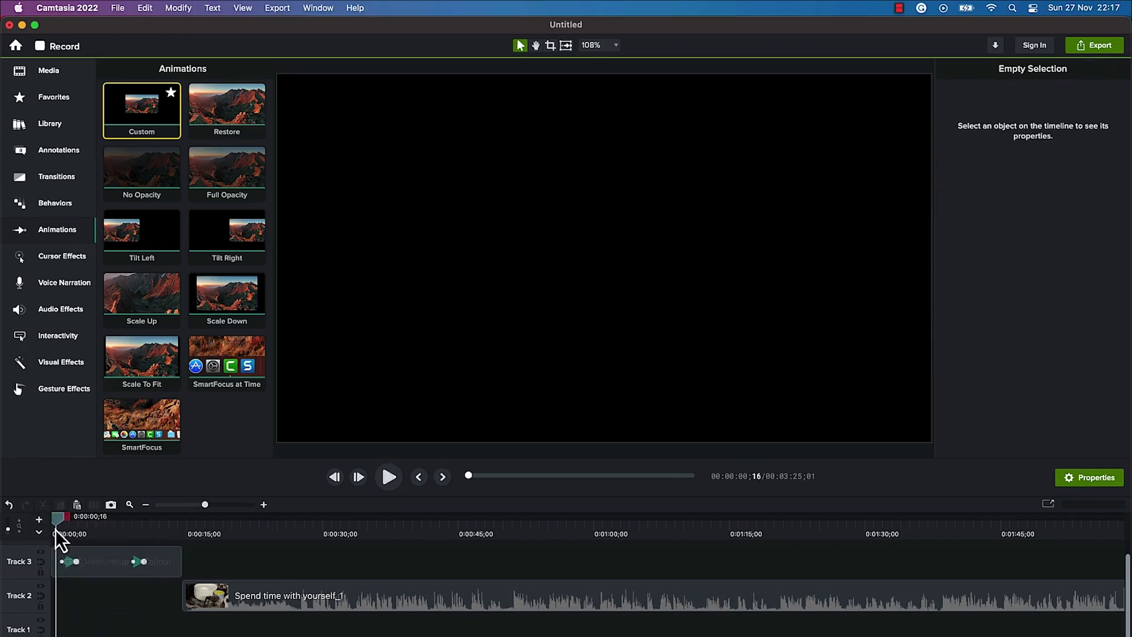
drag(136, 564, 86, 567)
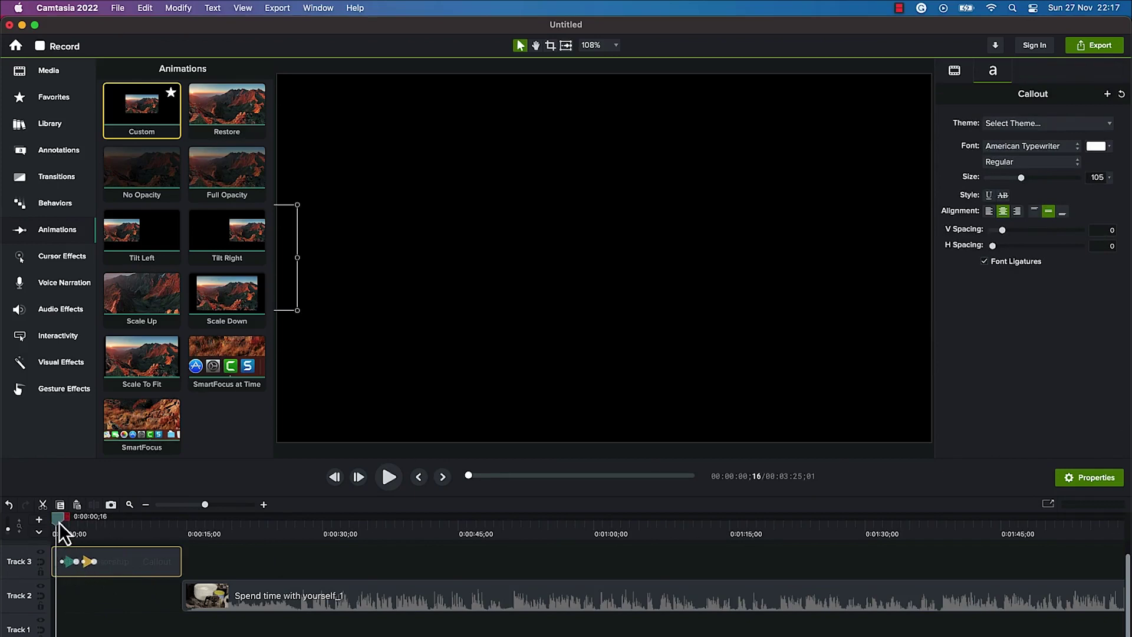
key(space)
click(112, 633)
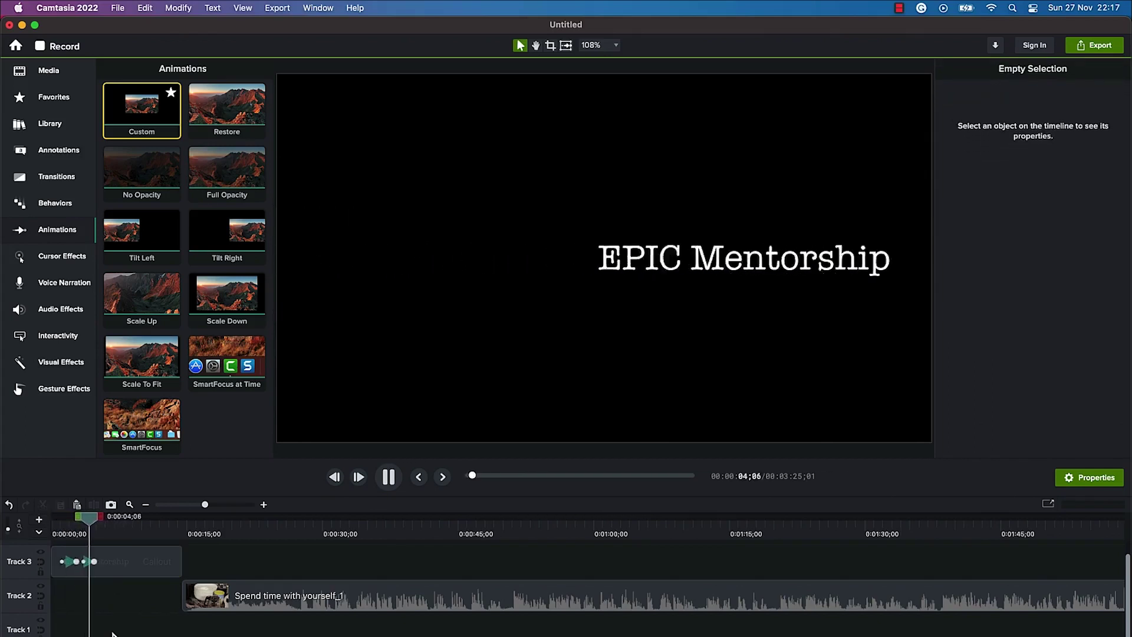
key(space)
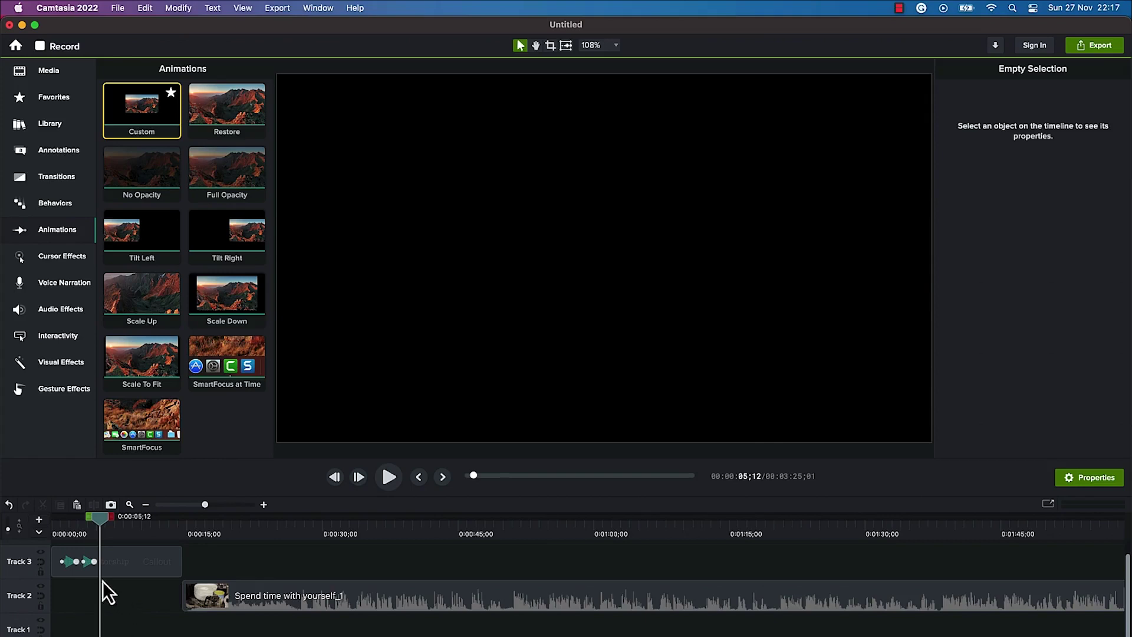
Examine the second title animation's duration setting and its available Animation Easing options.
click(87, 562)
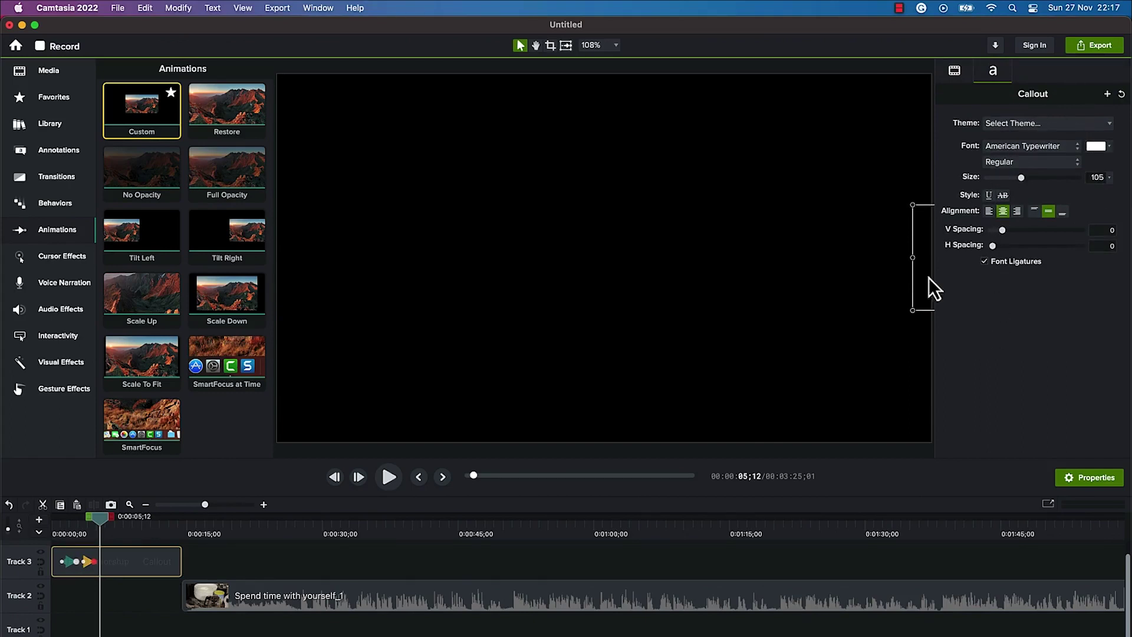
right_click(88, 561)
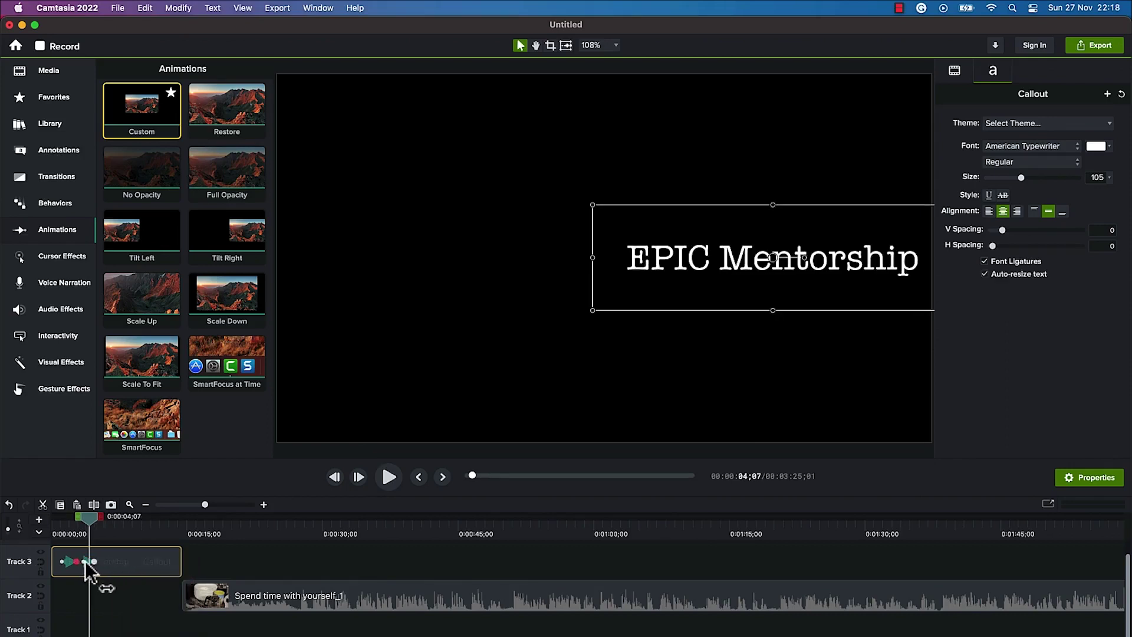
right_click(85, 561)
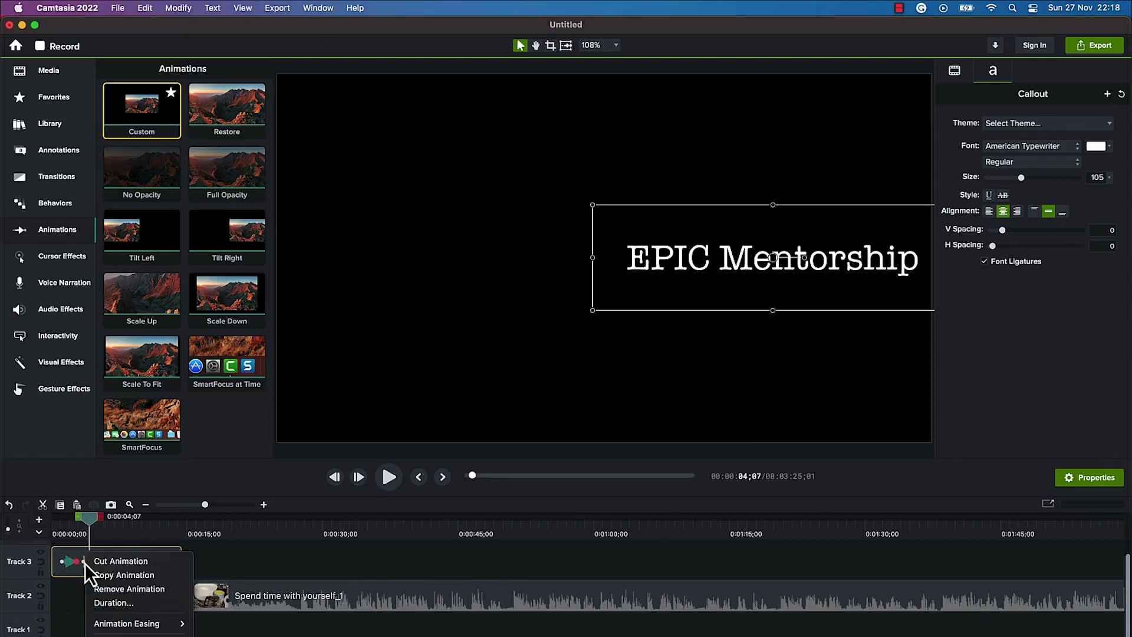
click(105, 604)
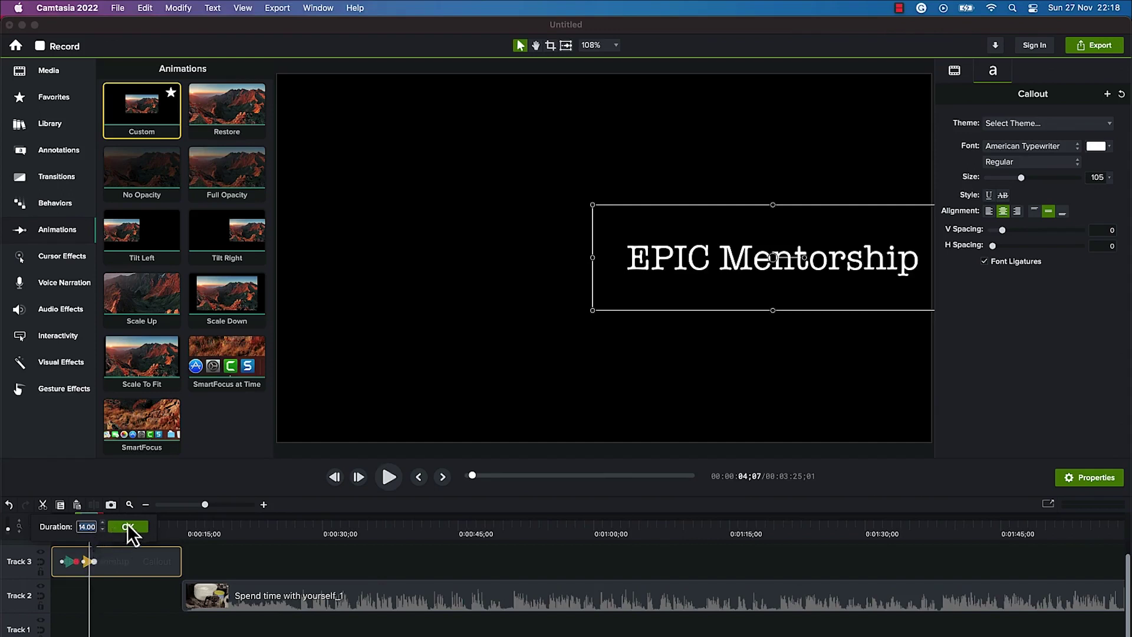
click(204, 561)
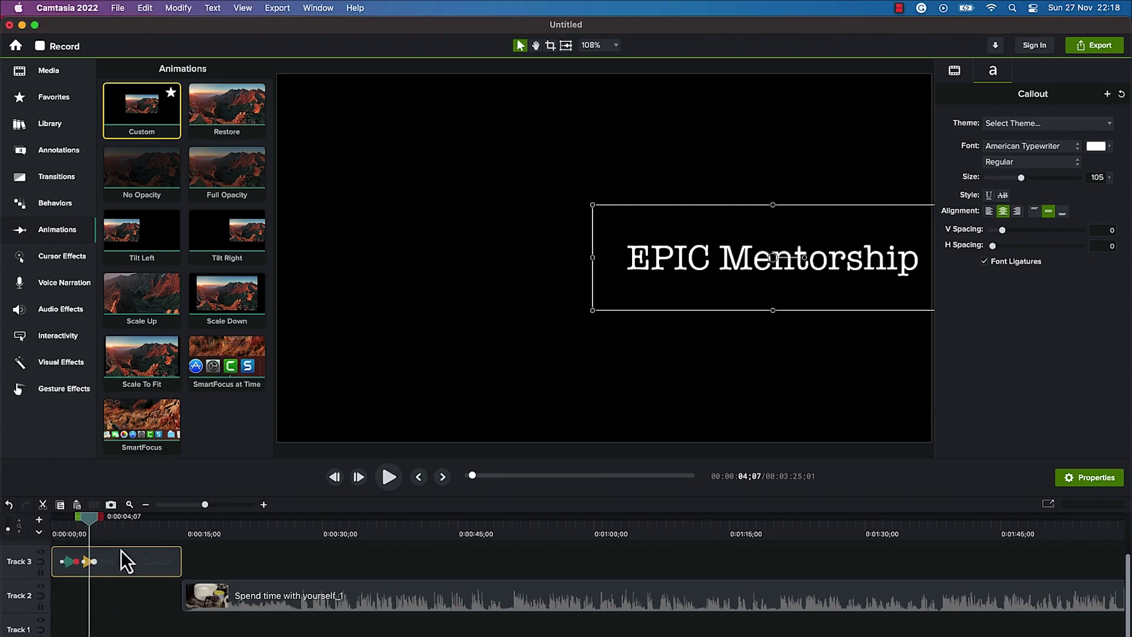
right_click(87, 562)
mouse_move(121, 625)
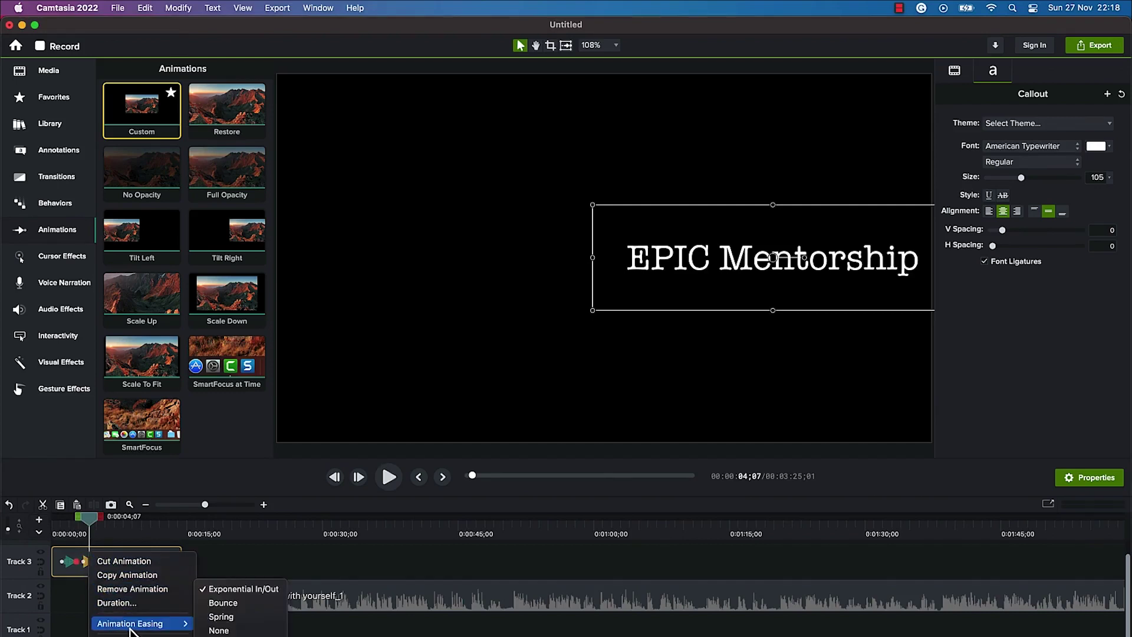
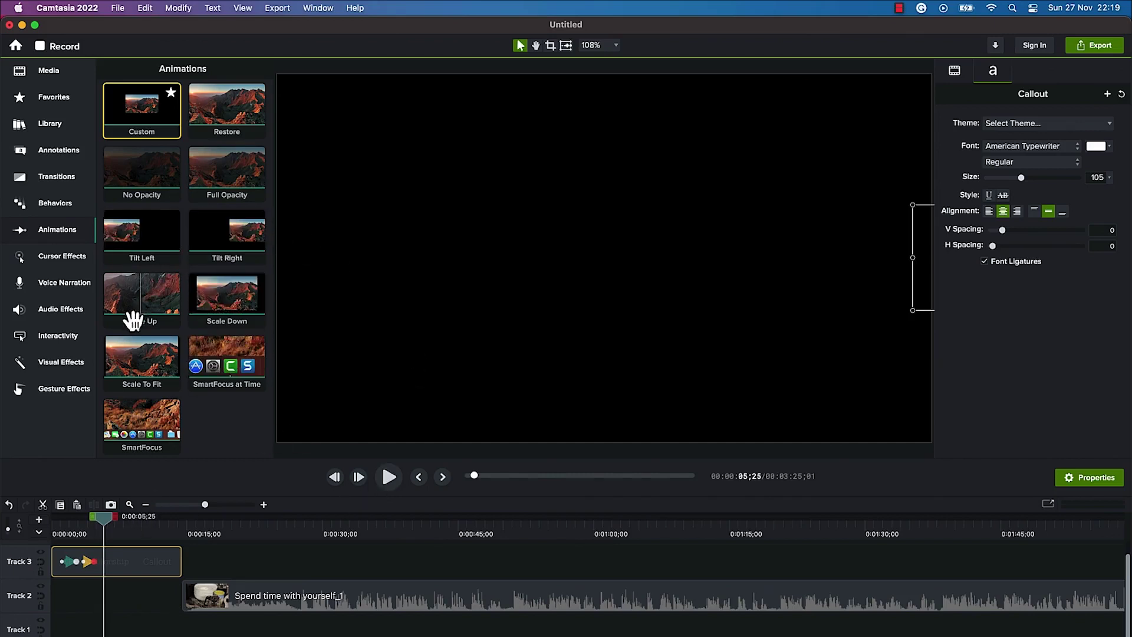
Zoom in on the video at about 0:00:42 with a Scale Up animation at 155.5% scale, positioned at X 83.6, Y -112.3.
drag(94, 525, 429, 475)
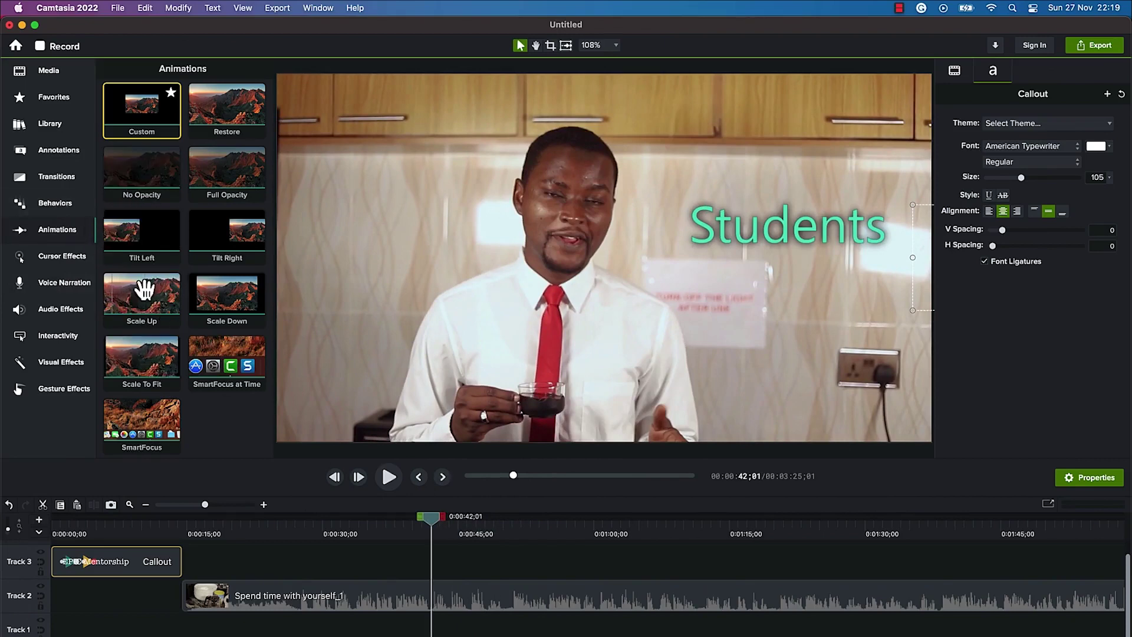
drag(140, 295, 440, 598)
mouse_move(438, 520)
mouse_down()
mouse_move(423, 517)
mouse_move(436, 522)
mouse_up()
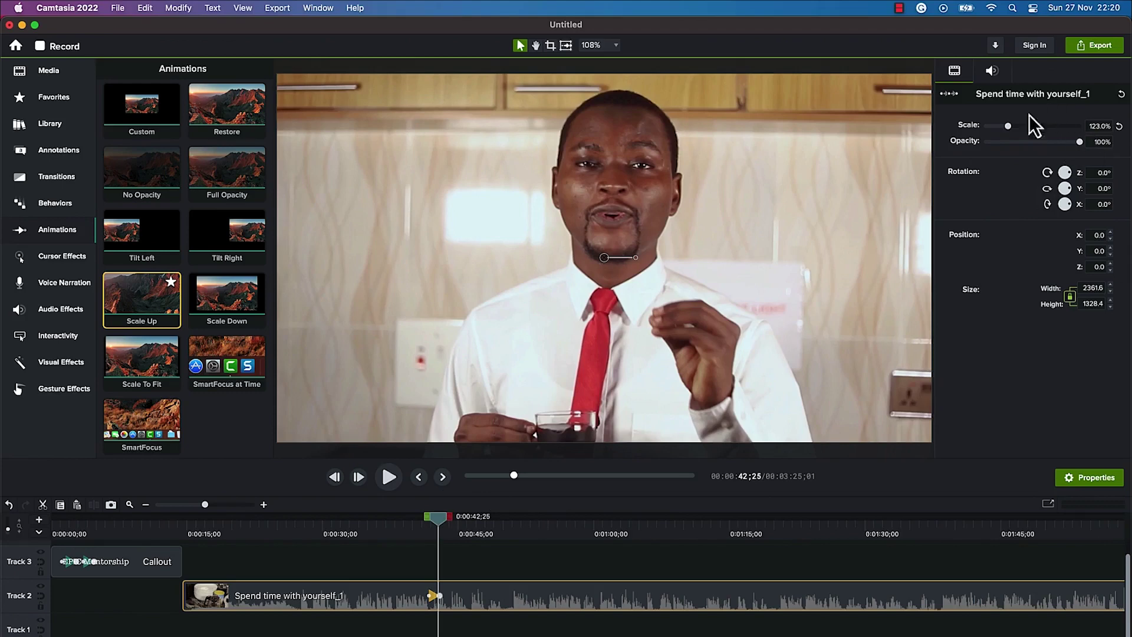
drag(1011, 128, 1014, 127)
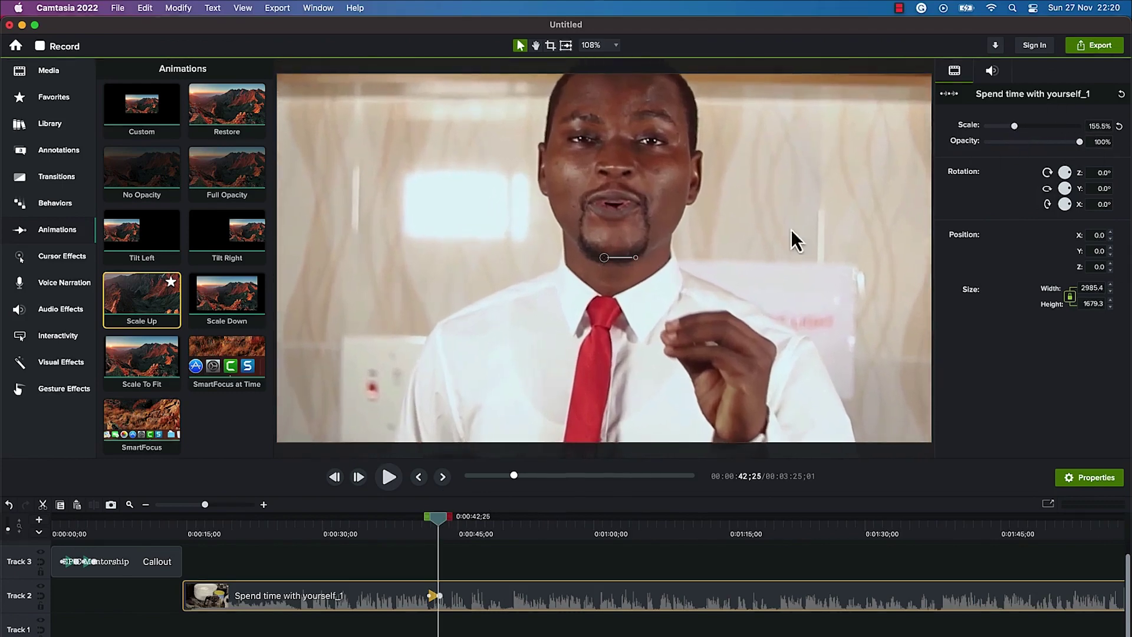
drag(674, 209, 702, 248)
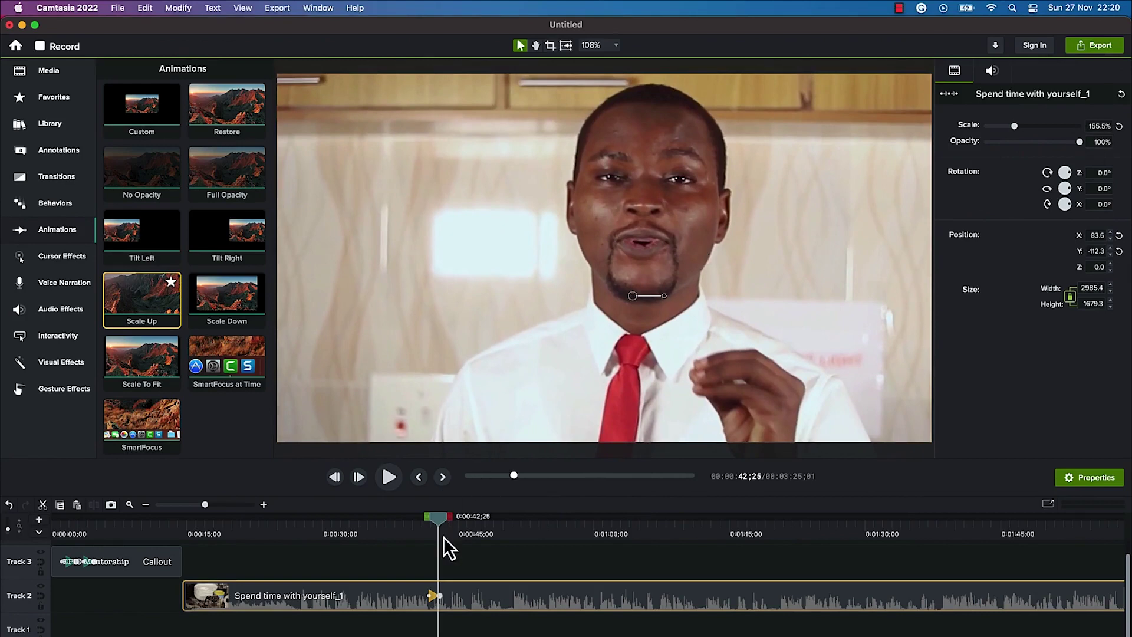
Play back the video's zoom-in animation from about 0:00:41;08.
drag(438, 527, 424, 527)
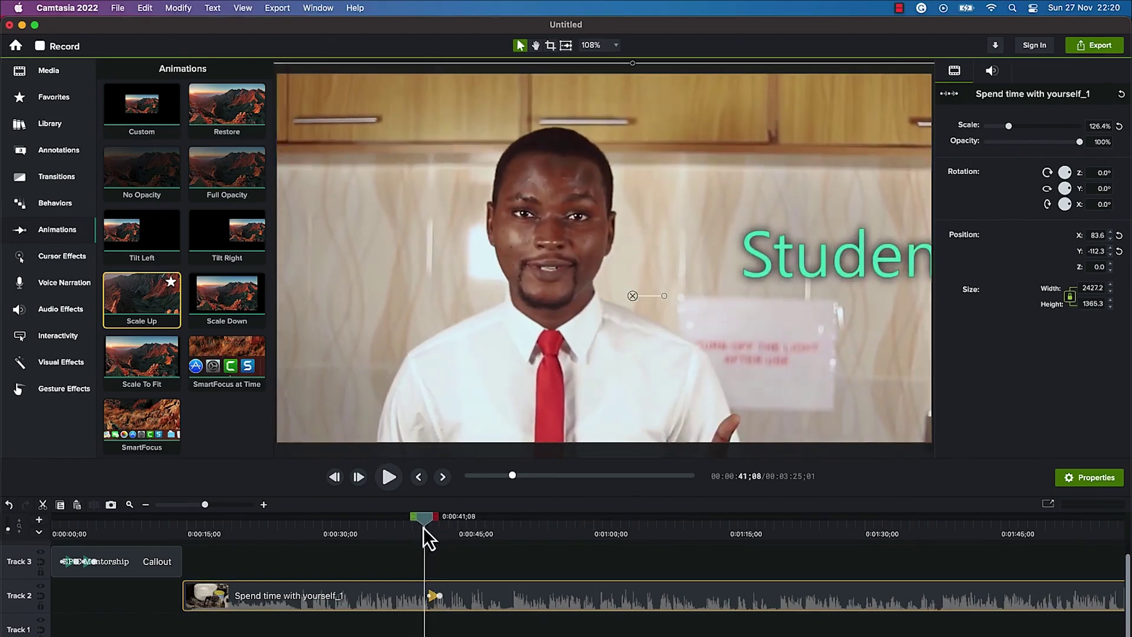
click(390, 478)
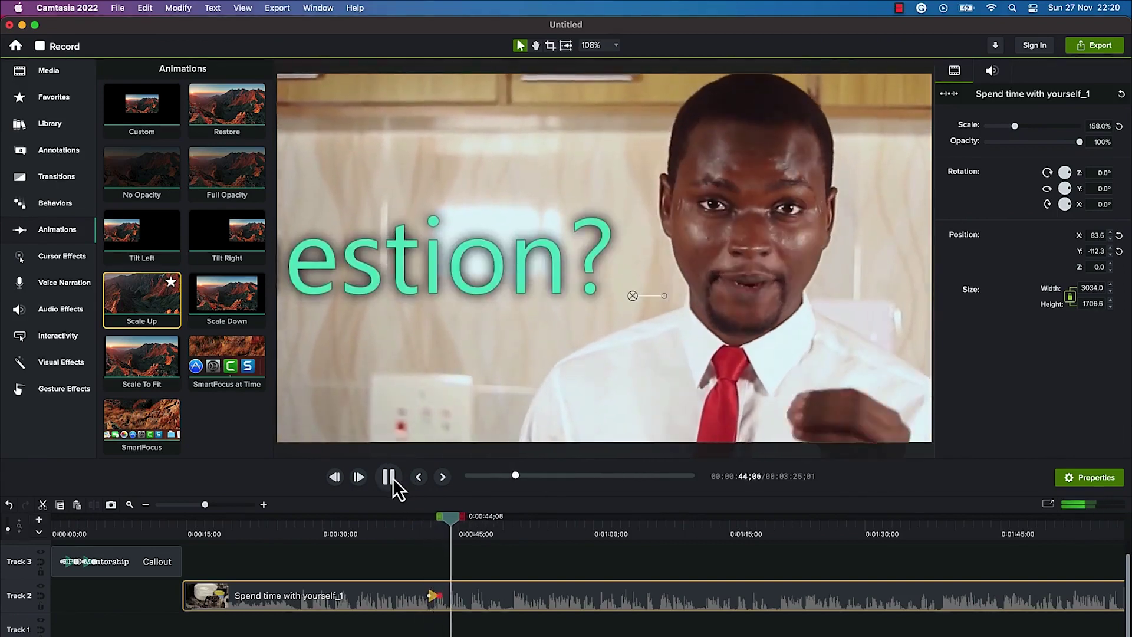
click(390, 478)
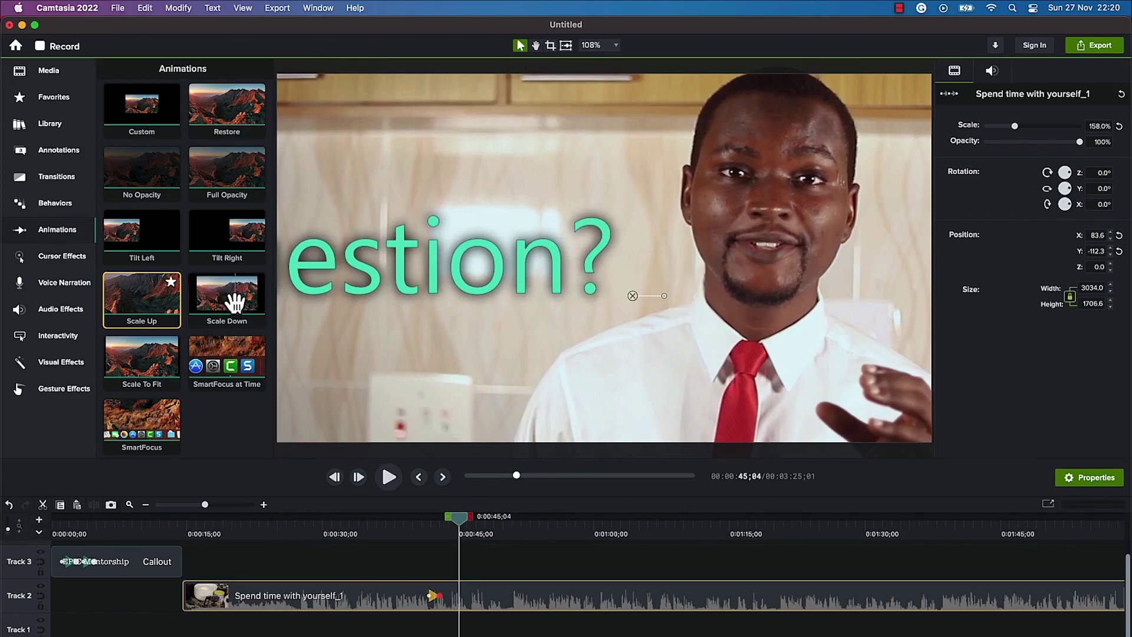
Add a Scale Down animation to the video at about 0:00:45 and preview both zooms from about 0:00:41;08.
drag(224, 305, 464, 595)
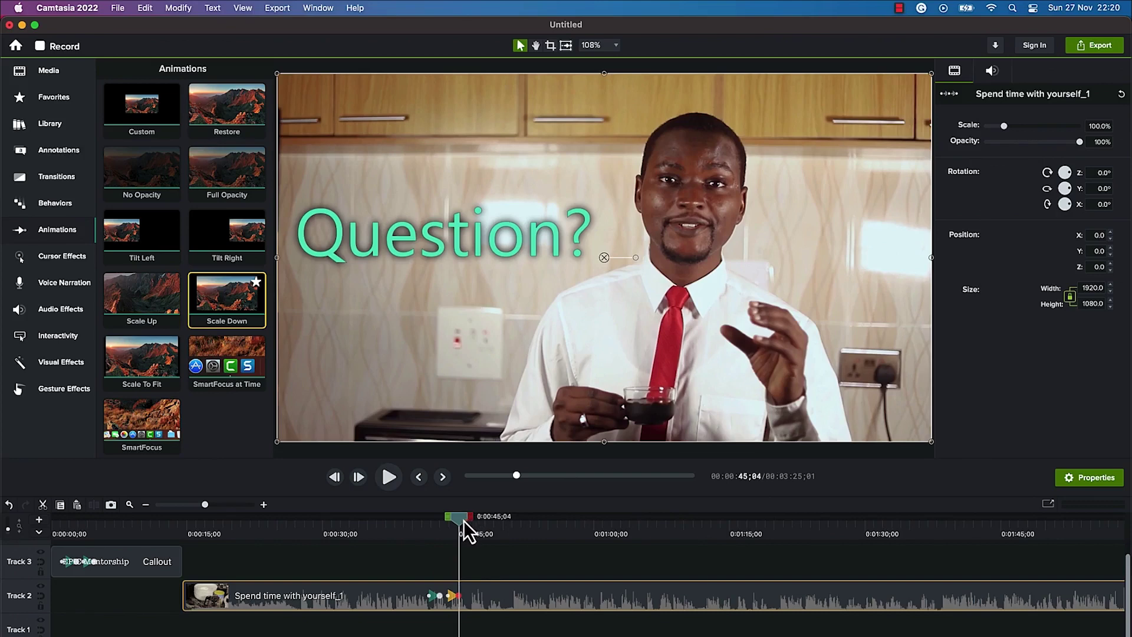
drag(458, 518, 423, 515)
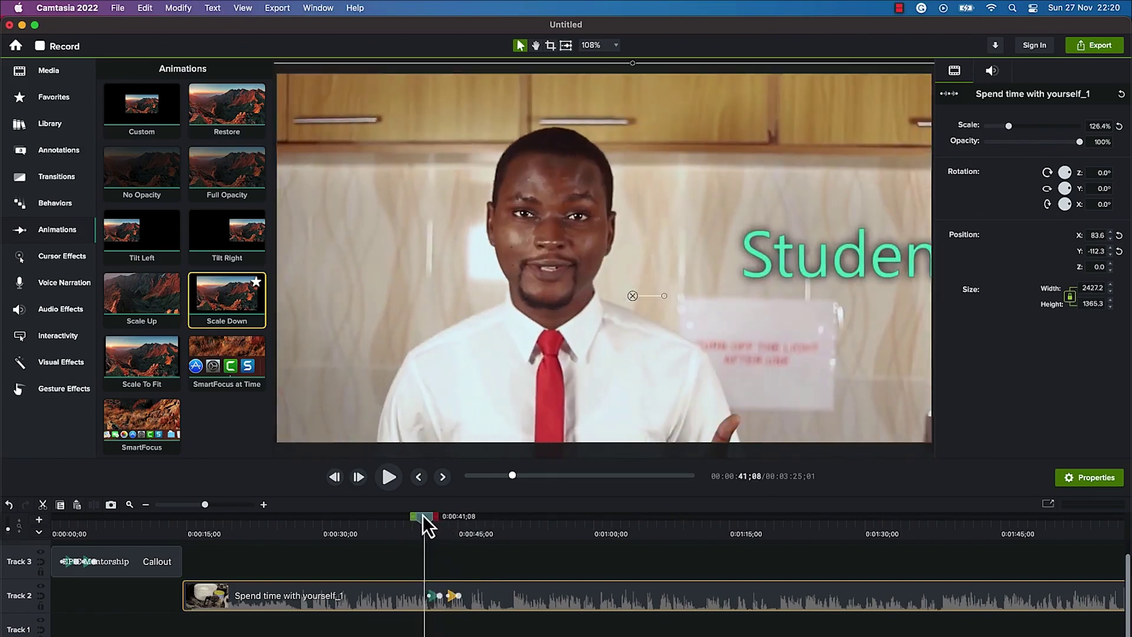
click(392, 479)
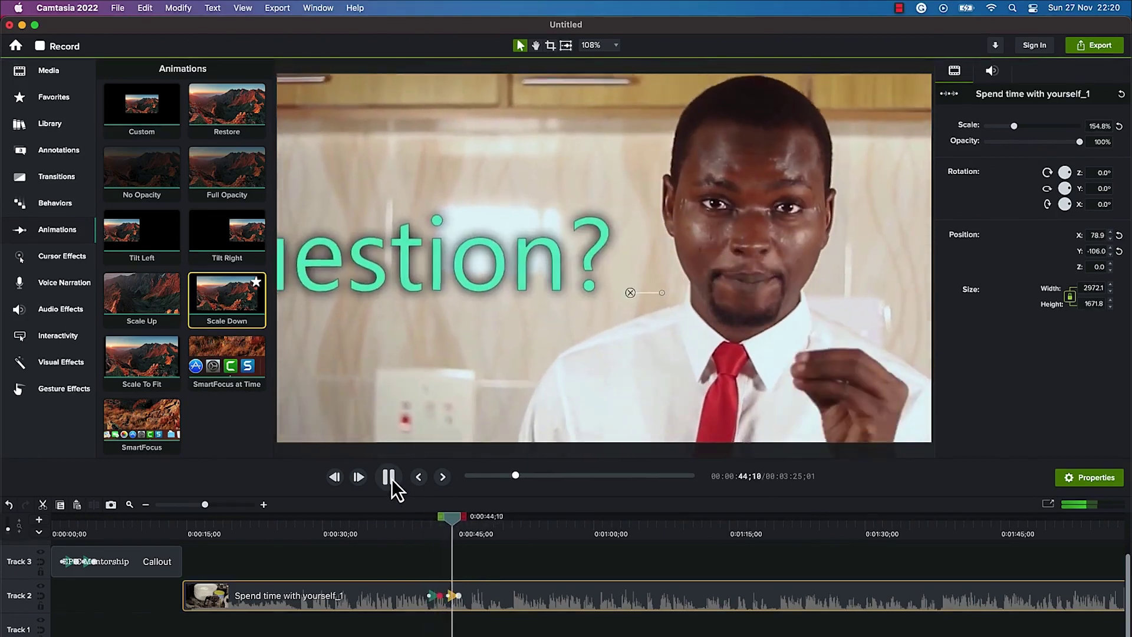
click(392, 479)
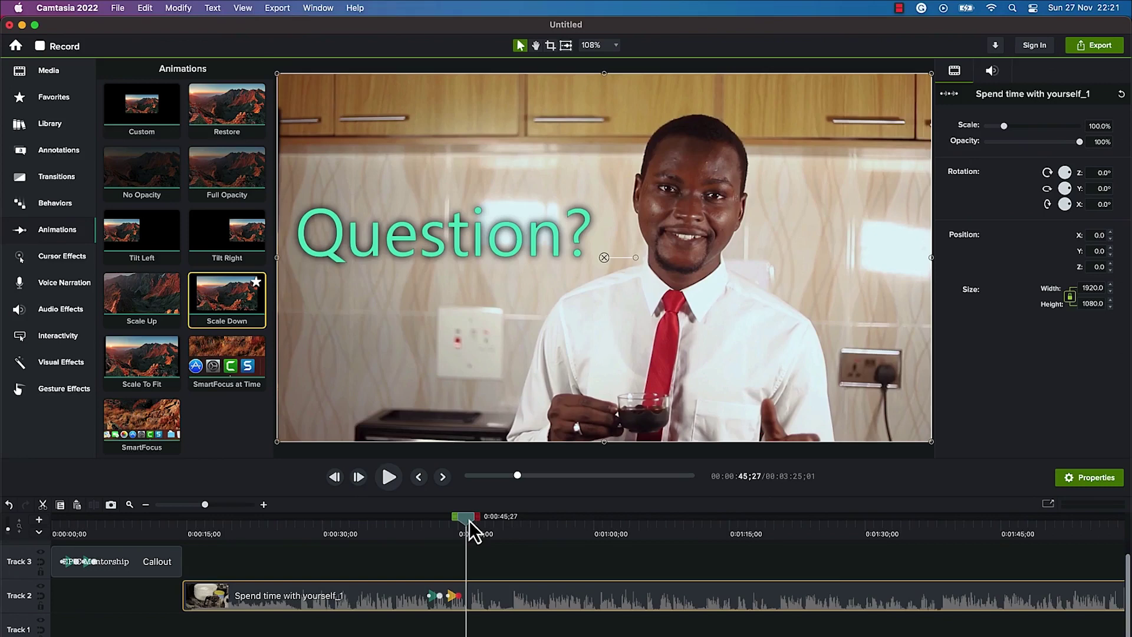
Delete the Scale Down animation from the video clip.
mouse_move(465, 517)
mouse_down()
mouse_move(472, 526)
mouse_move(457, 515)
mouse_up()
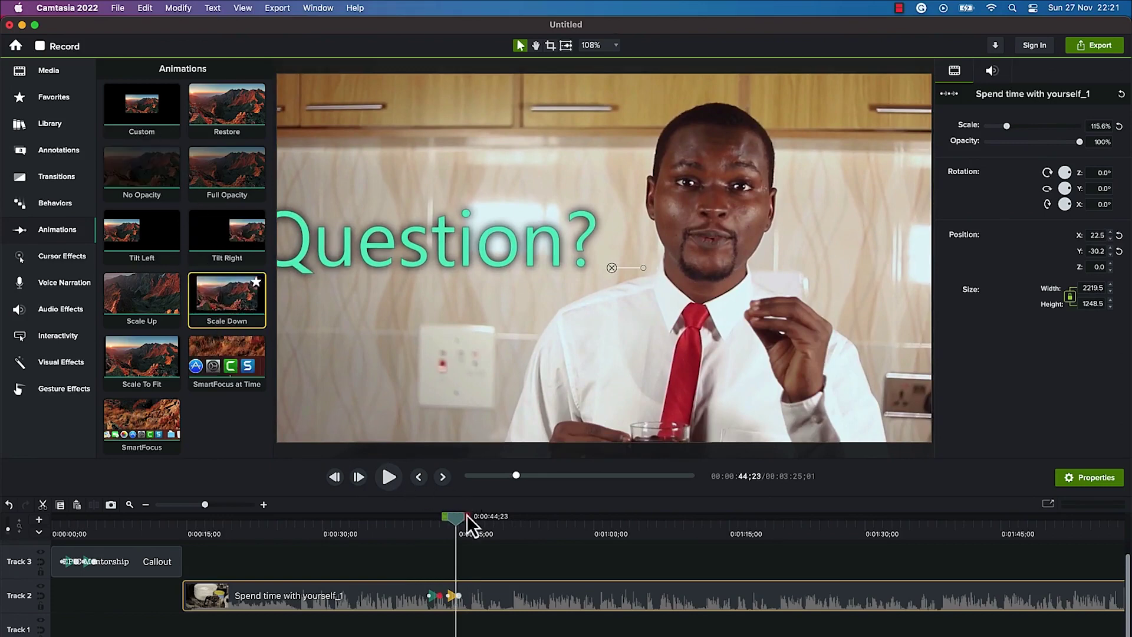
click(452, 595)
key(Delete)
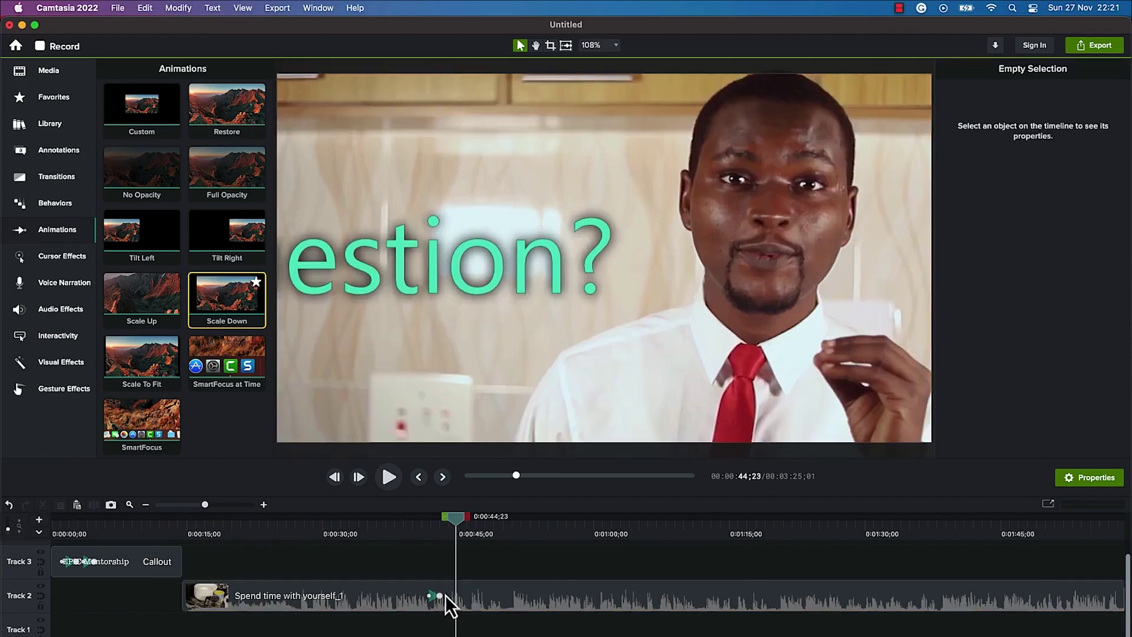
Add a Custom animation to the video at about 0:00:45 and, at 0:00:45;25, reset the clip's visual properties to their defaults.
drag(141, 106, 461, 590)
mouse_move(461, 521)
mouse_down()
mouse_move(450, 521)
mouse_move(463, 523)
mouse_up()
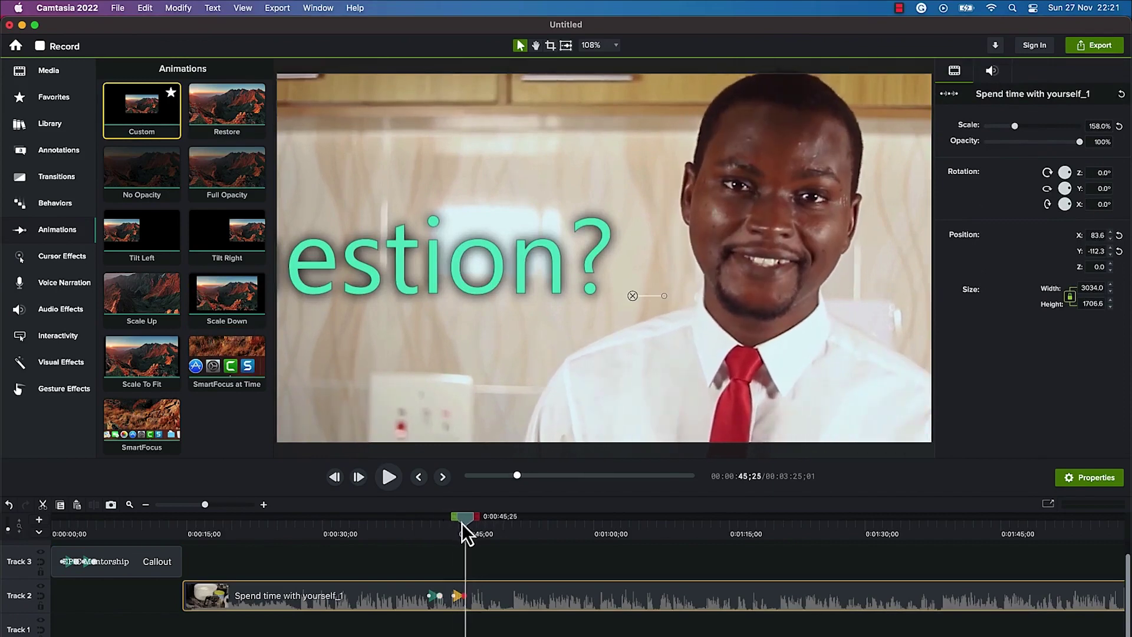
click(1121, 93)
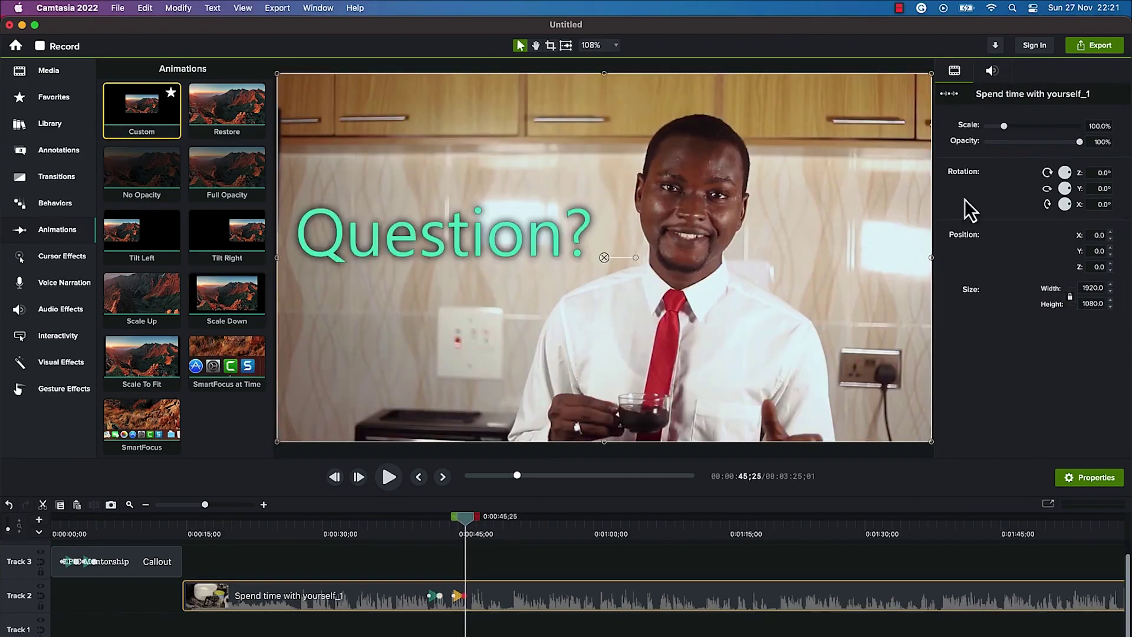
Preview the video's zoom-in and return to full frame from just before the first animation.
drag(465, 518, 422, 517)
key(space)
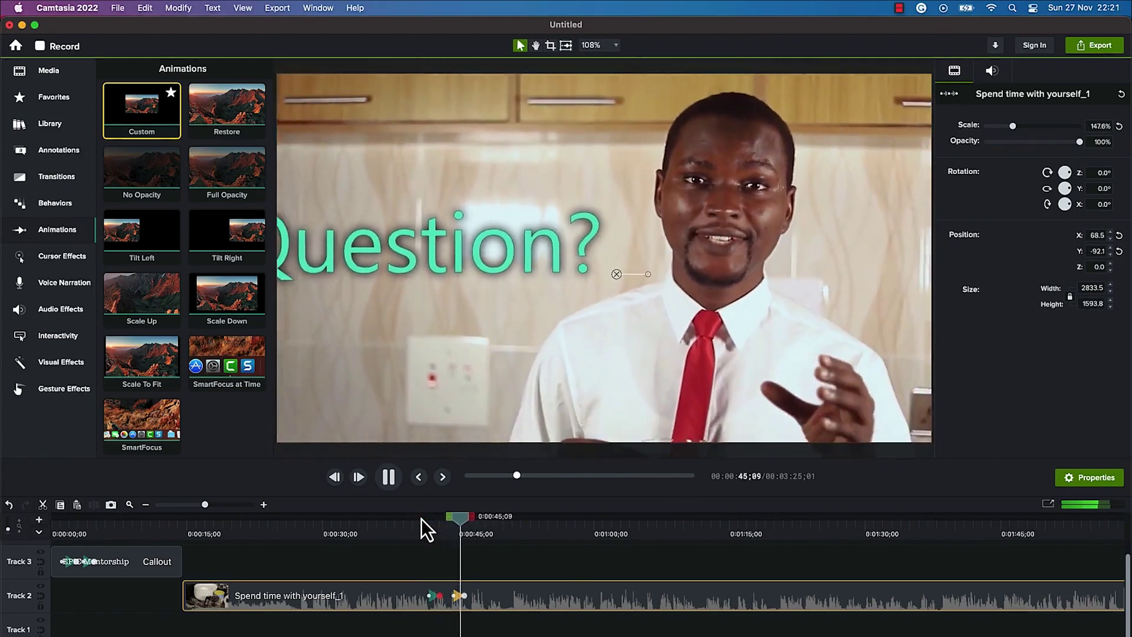
key(space)
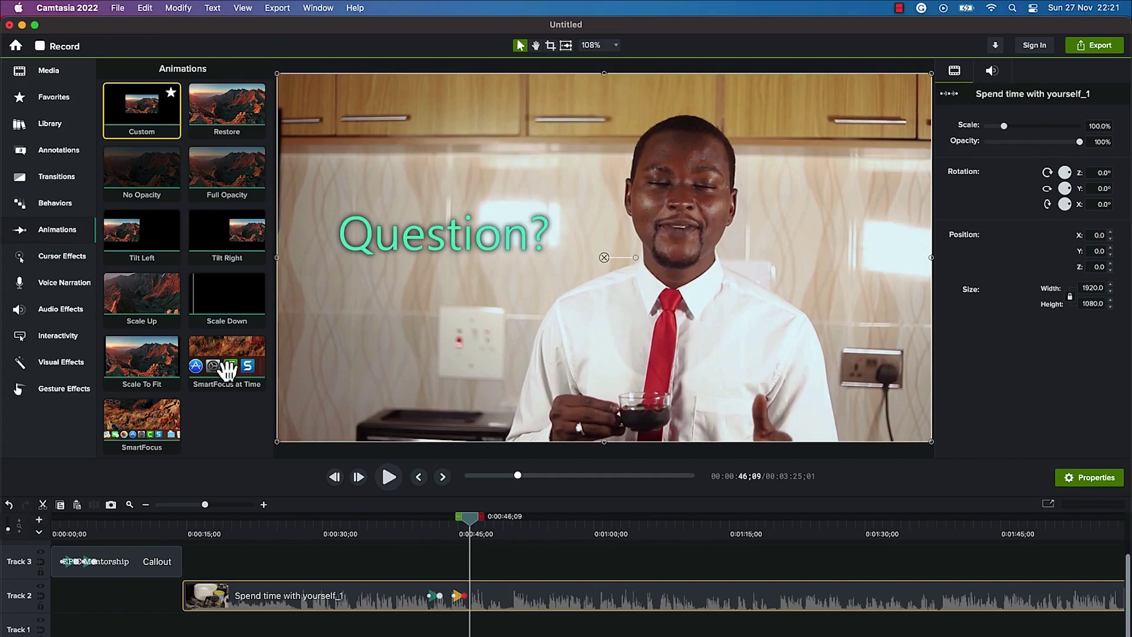
Return the playhead to the title clip, at about 0:00:05;21.
drag(467, 521, 99, 557)
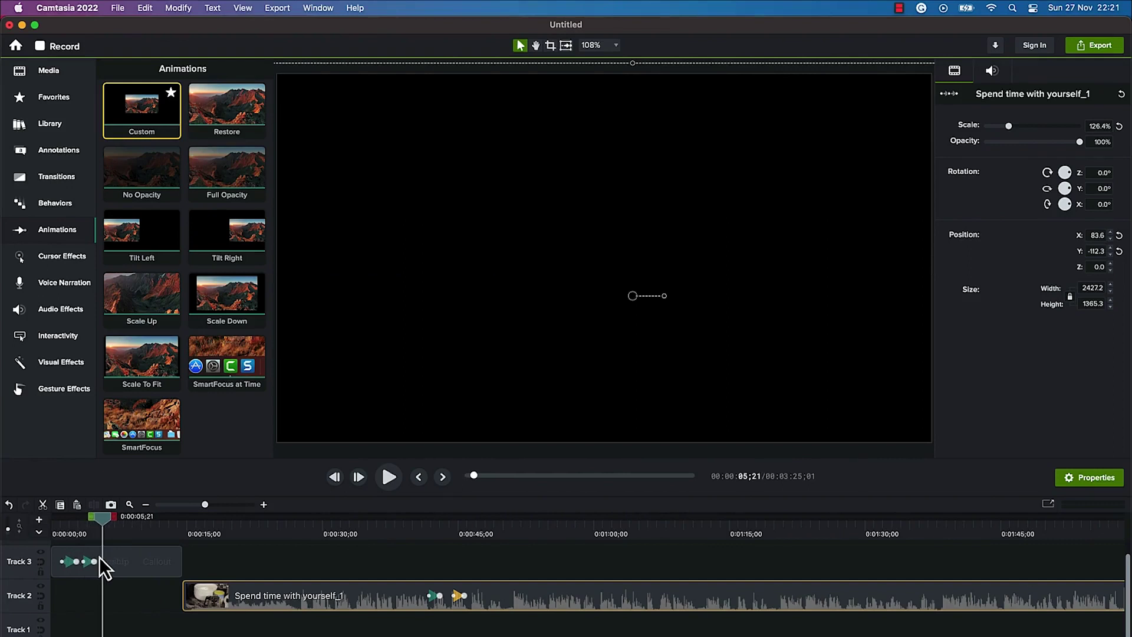